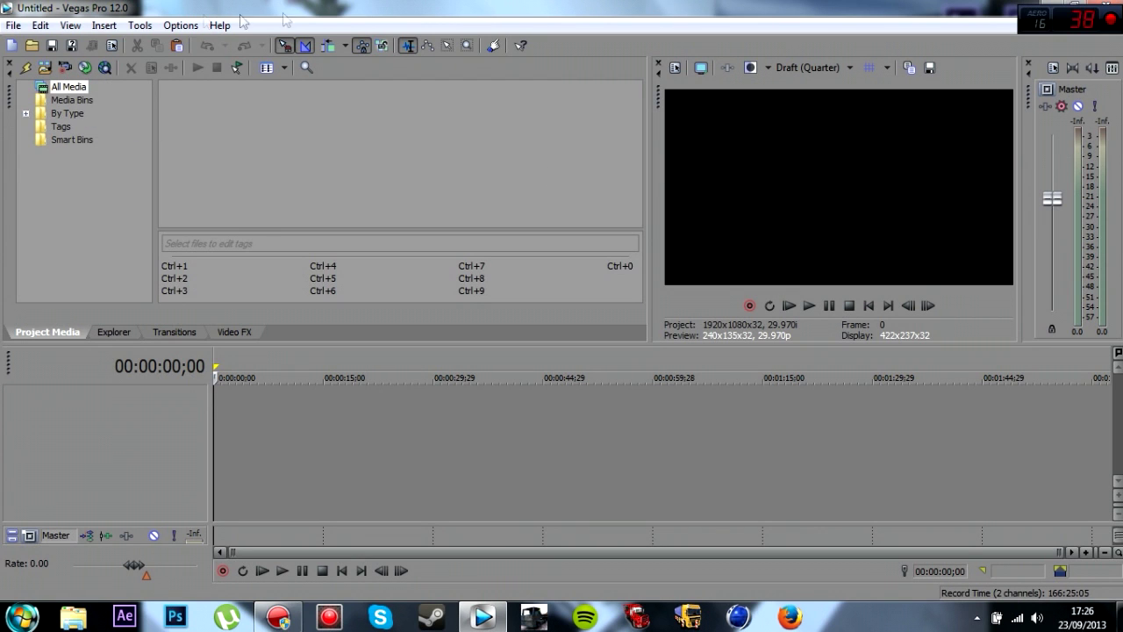
# Open the Import Media dialog from the toolbar, showing the Desktop folder.
pyautogui.click(54, 69)
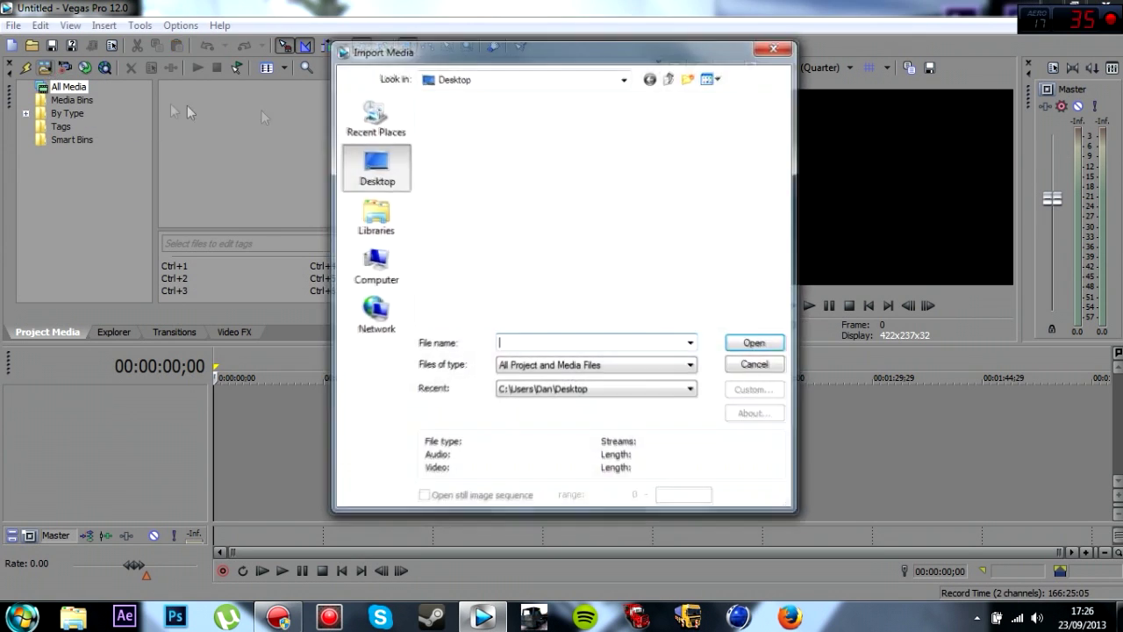
# Browse the Videos library looking for the game clip.
pyautogui.click(375, 214)
pyautogui.doubleClick(651, 161)
pyautogui.click(583, 272)
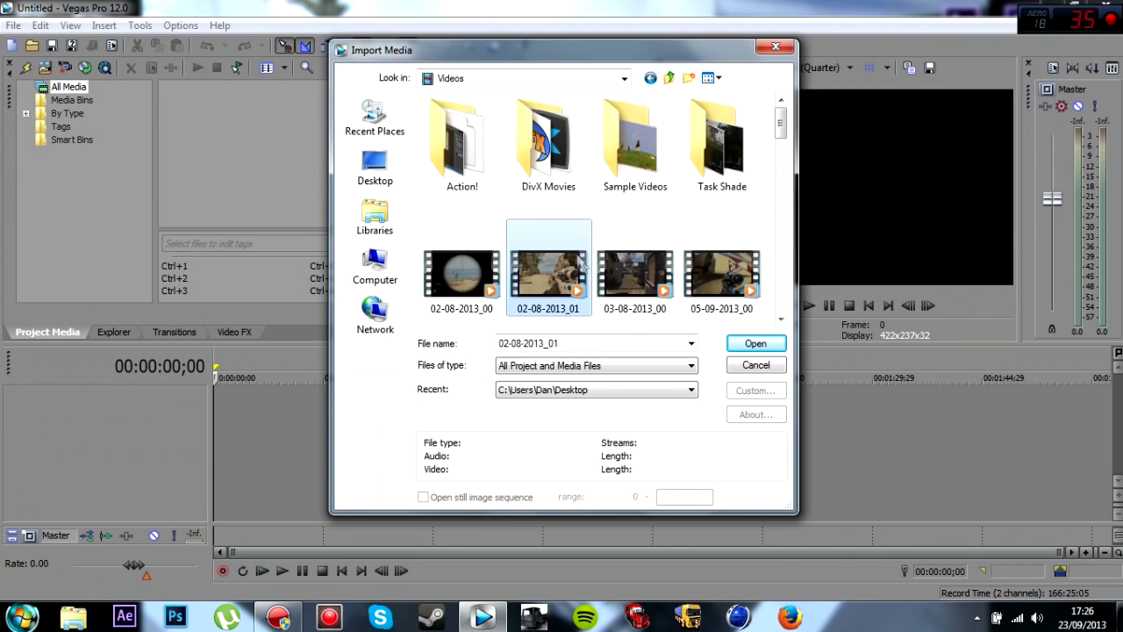
pyautogui.scroll(-5, 588, 278)
pyautogui.scroll(-10, 589, 278)
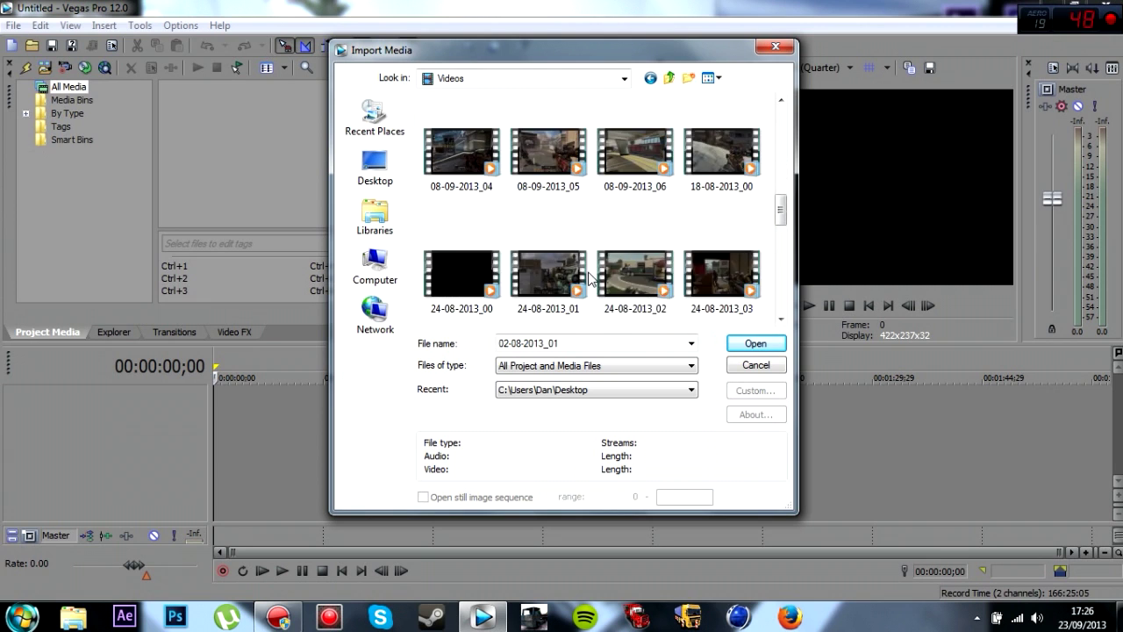
pyautogui.scroll(-2, 588, 278)
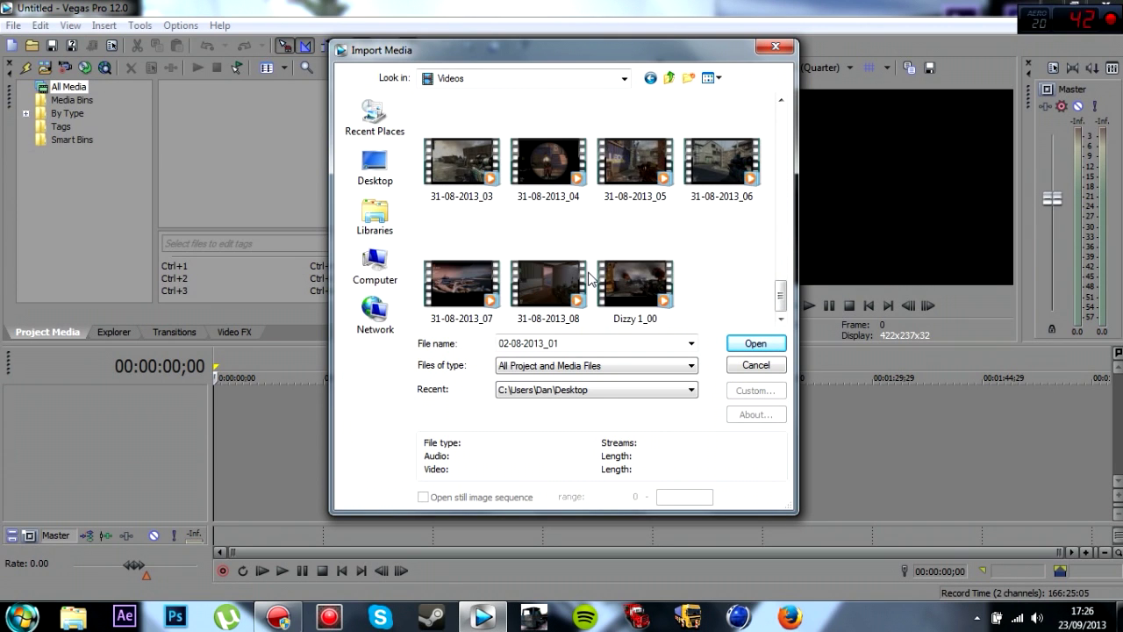
pyautogui.scroll(5, 562, 246)
# Import yemen_6.mov from the Desktop's Pana folder.
pyautogui.click(374, 165)
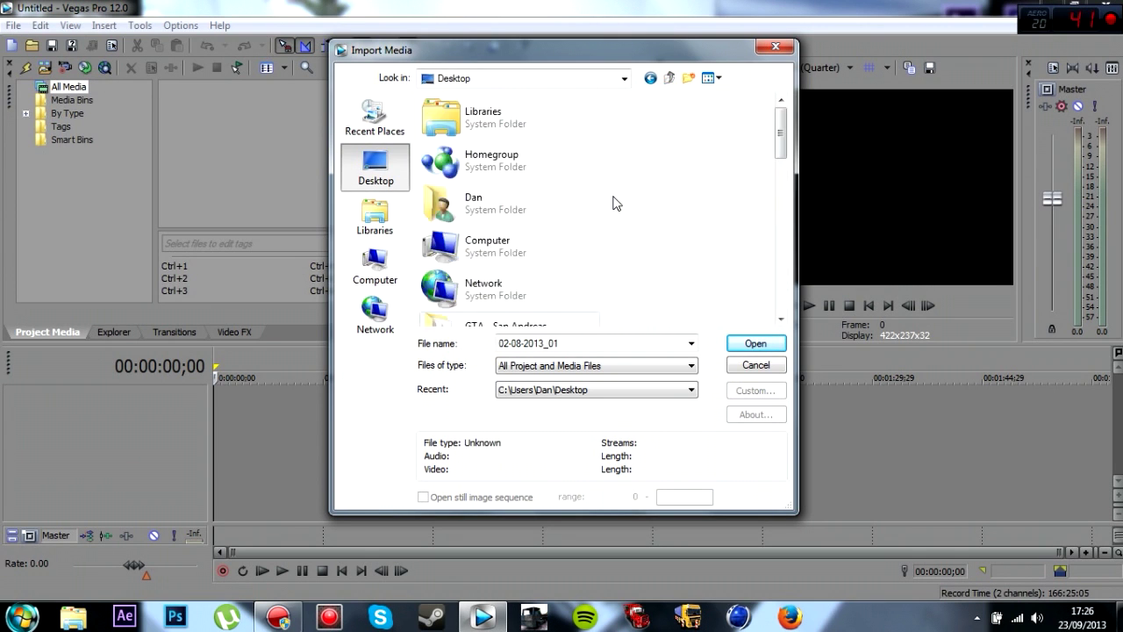
pyautogui.scroll(-10, 614, 215)
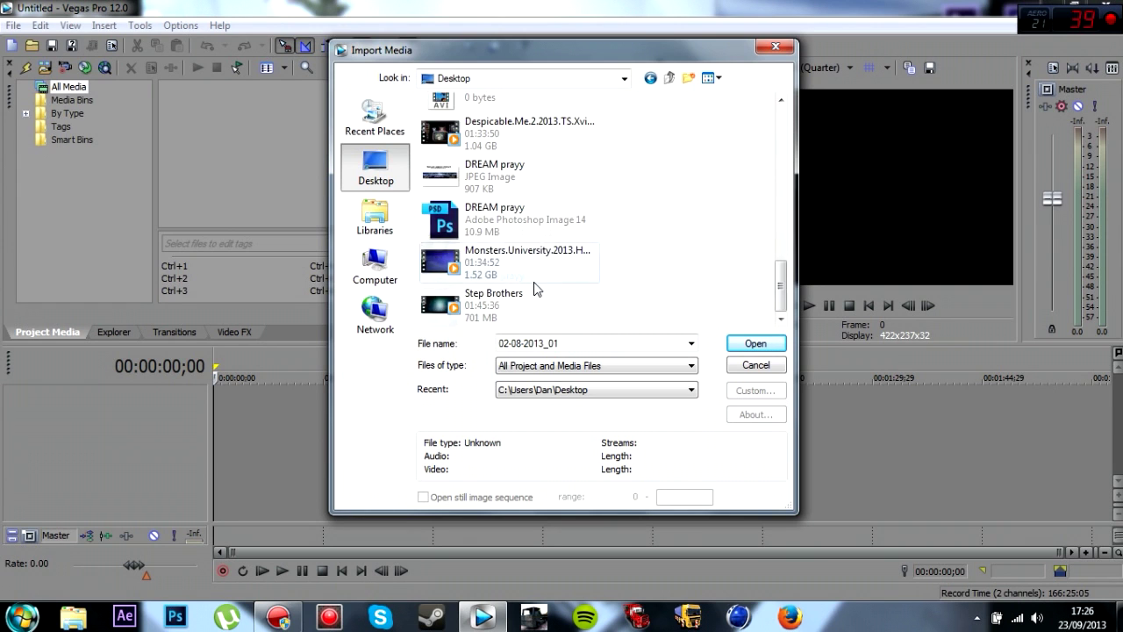
pyautogui.scroll(8, 531, 280)
pyautogui.doubleClick(506, 194)
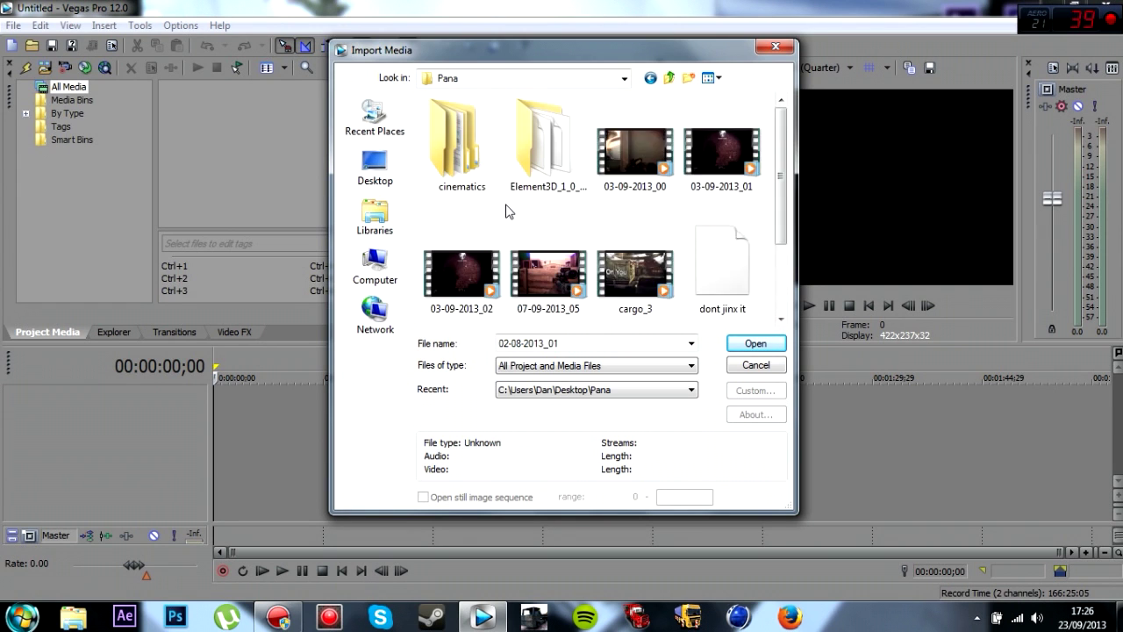
pyautogui.scroll(-3, 506, 211)
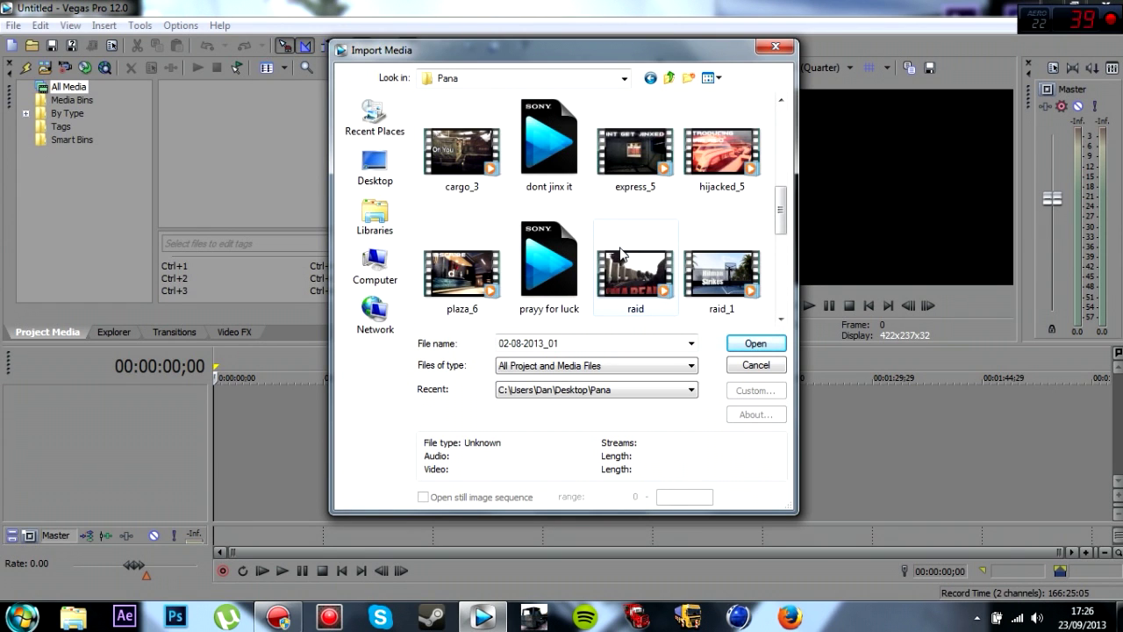
pyautogui.scroll(-2, 632, 263)
pyautogui.scroll(1, 620, 253)
pyautogui.scroll(-2, 620, 254)
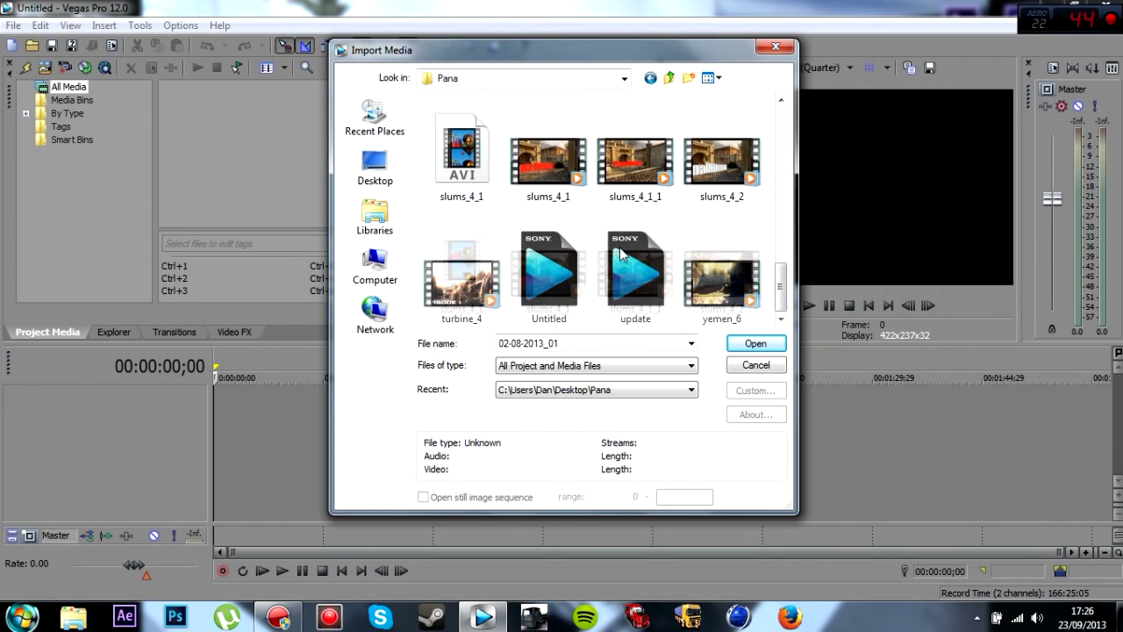
pyautogui.scroll(6, 621, 253)
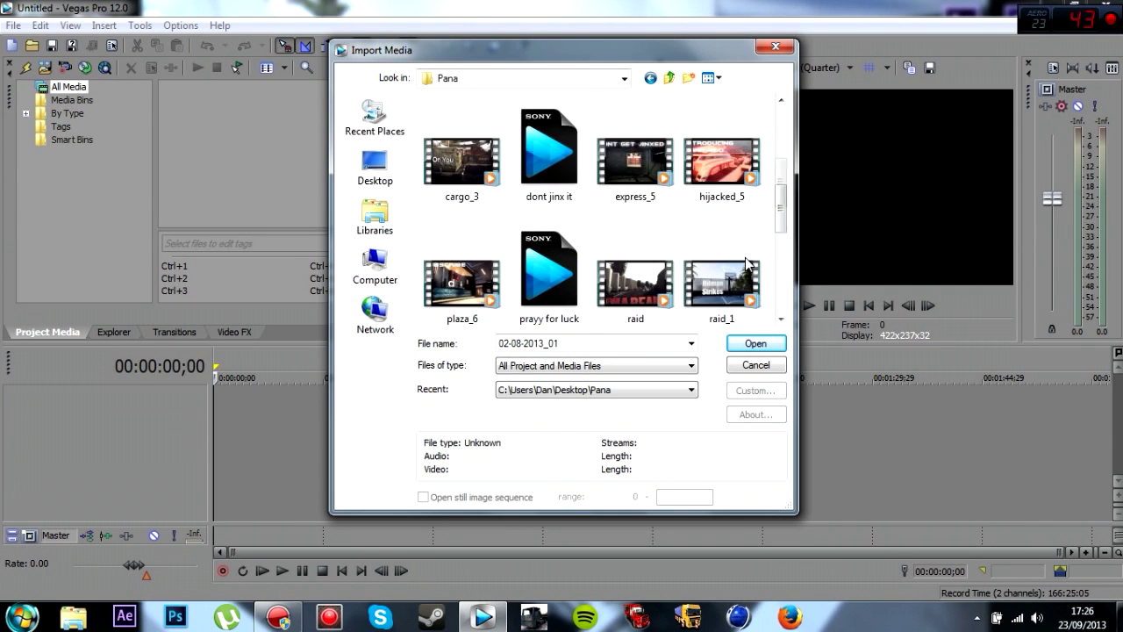
pyautogui.scroll(-5, 746, 261)
pyautogui.scroll(-1, 745, 262)
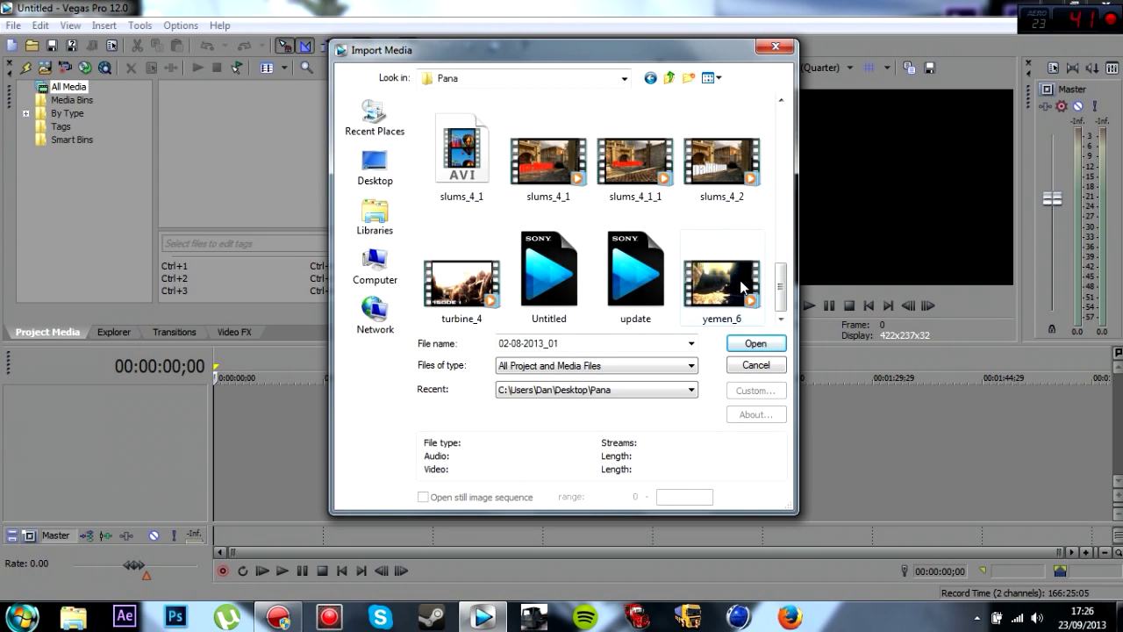
pyautogui.click(743, 287)
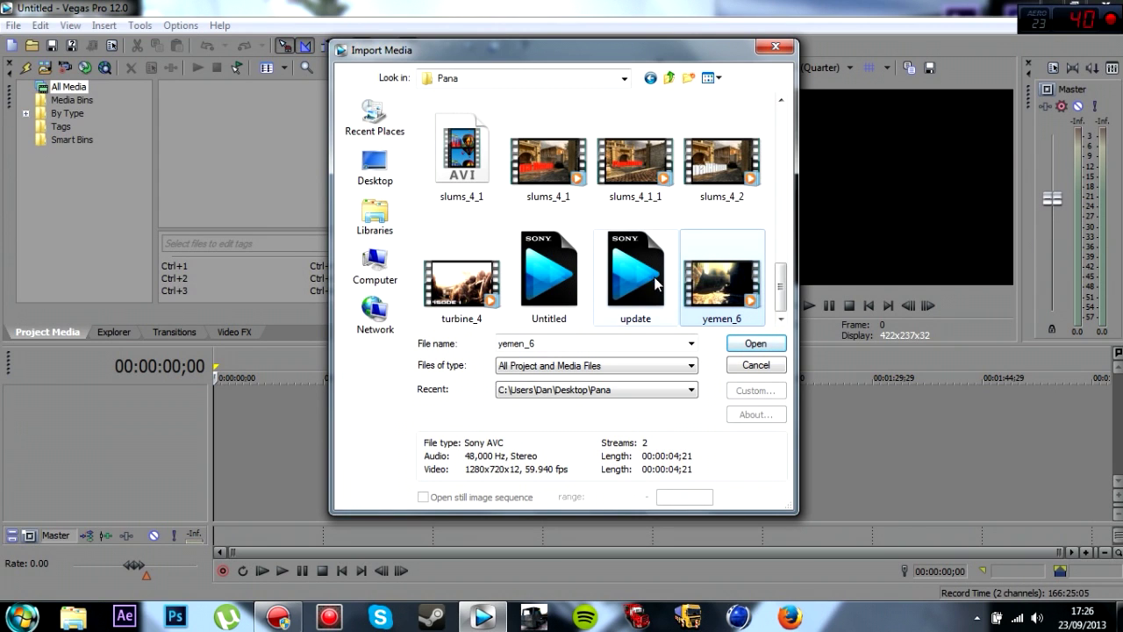
pyautogui.click(755, 343)
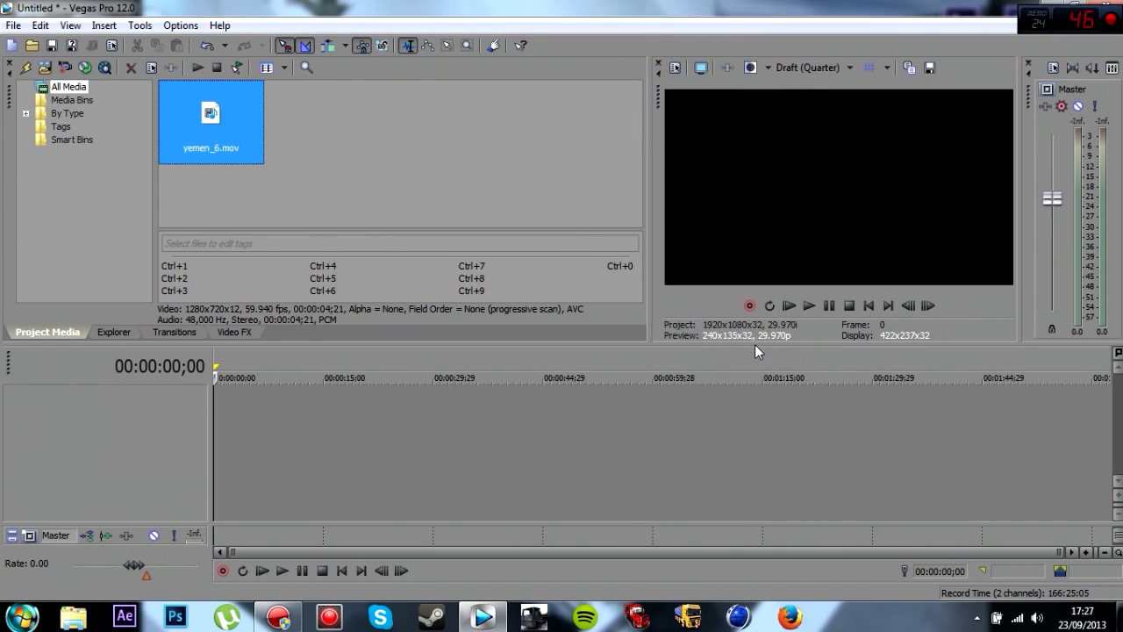
# Add yemen_6.mov to the timeline, match project settings to it, and delete its audio.
pyautogui.moveTo(220, 127); pyautogui.dragTo(226, 439)
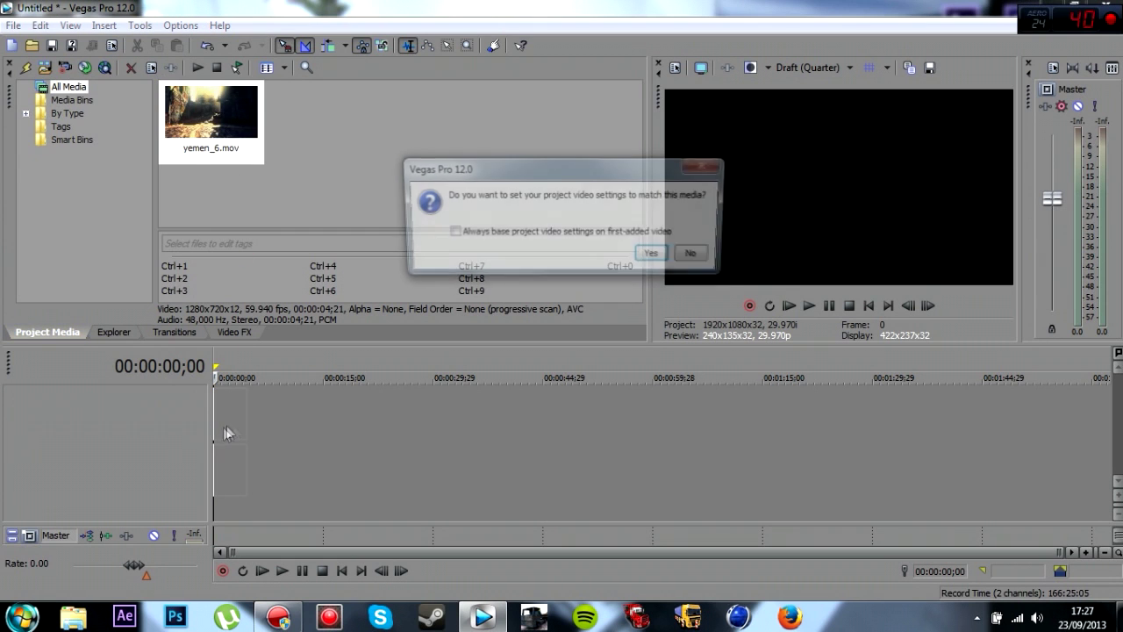
pyautogui.click(656, 254)
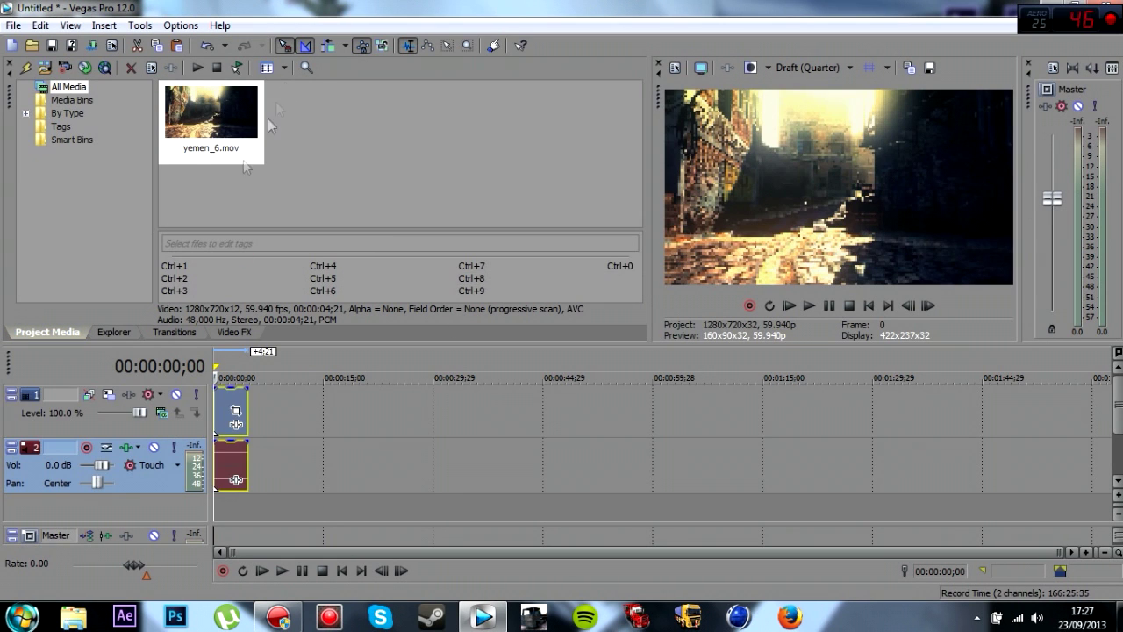
pyautogui.click(241, 463)
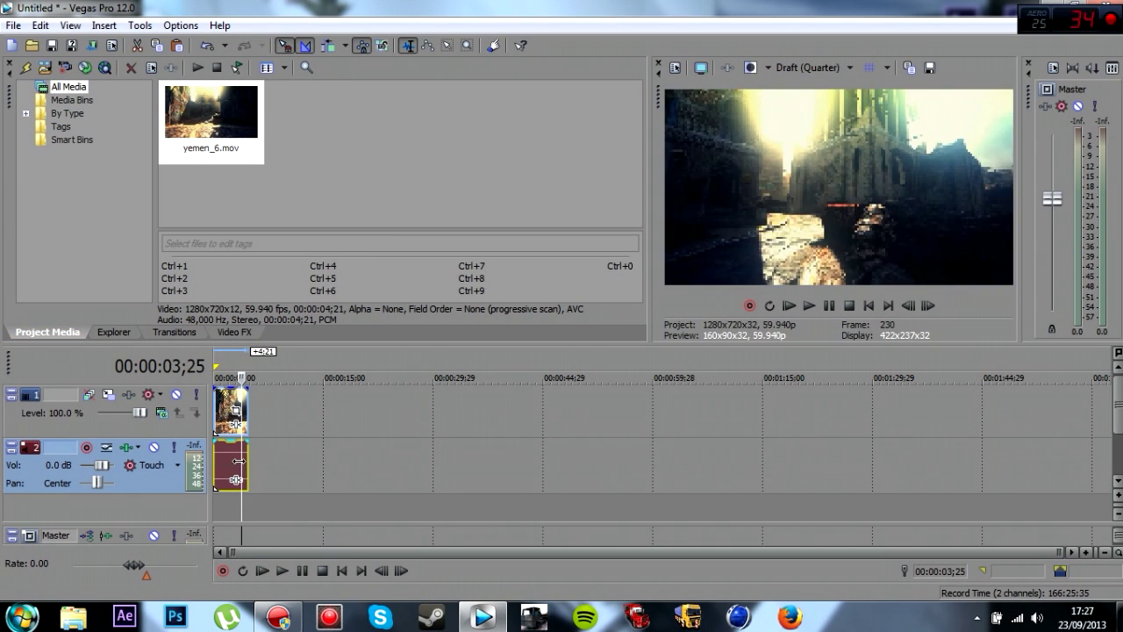
pyautogui.press('Delete')
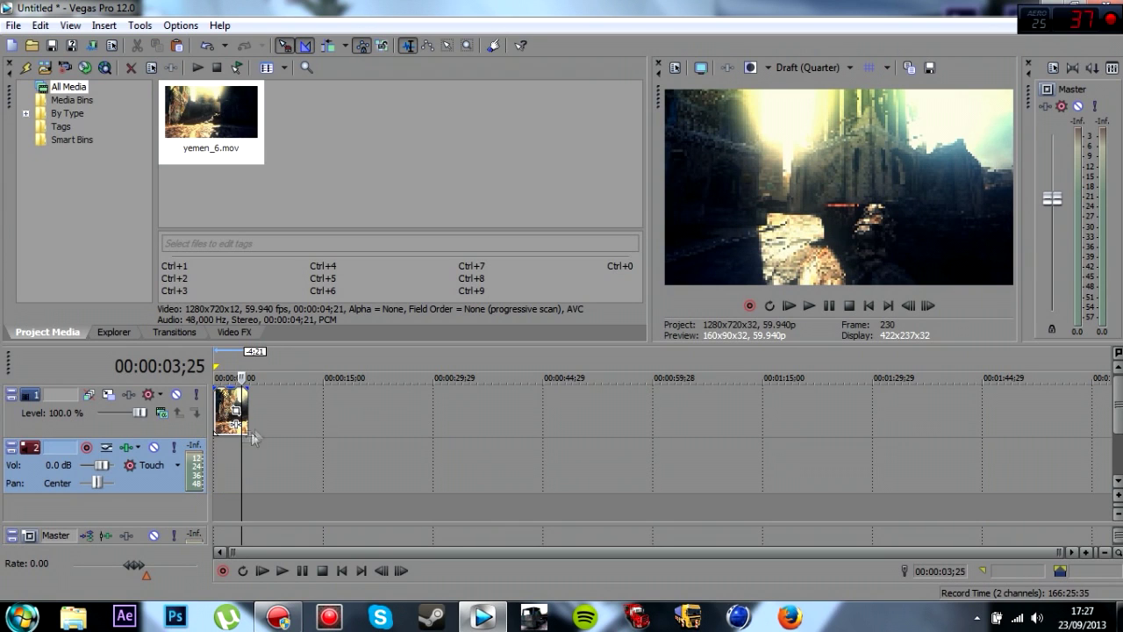
# Switch preview quality to Best (Full), then back to Draft (Quarter).
pyautogui.click(829, 68)
pyautogui.moveTo(838, 137)
pyautogui.click(881, 152)
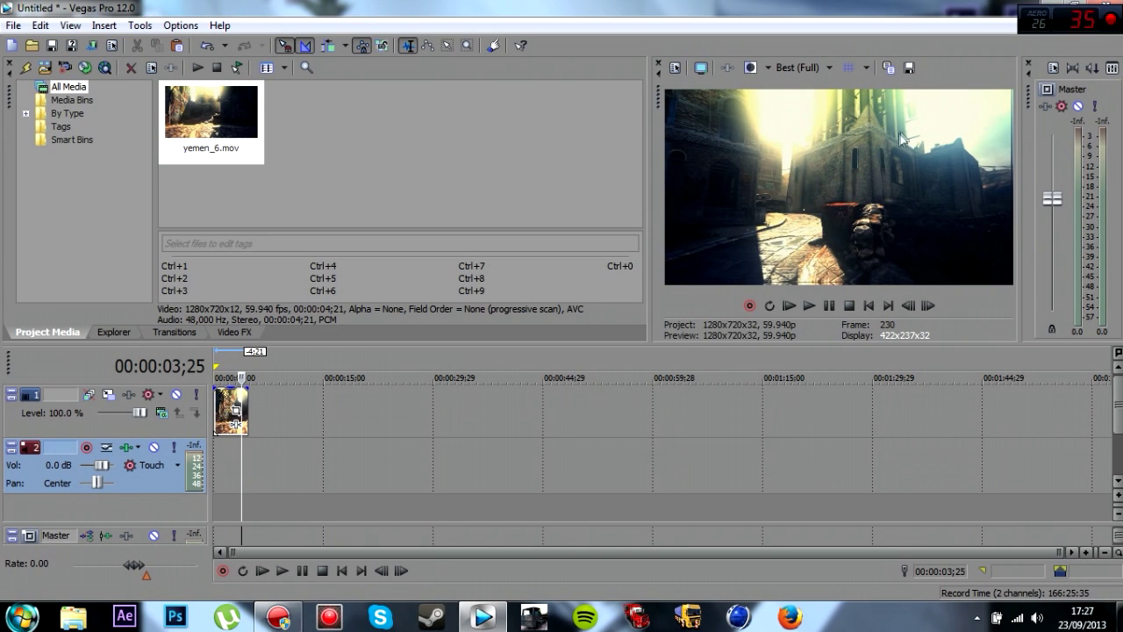
pyautogui.click(829, 68)
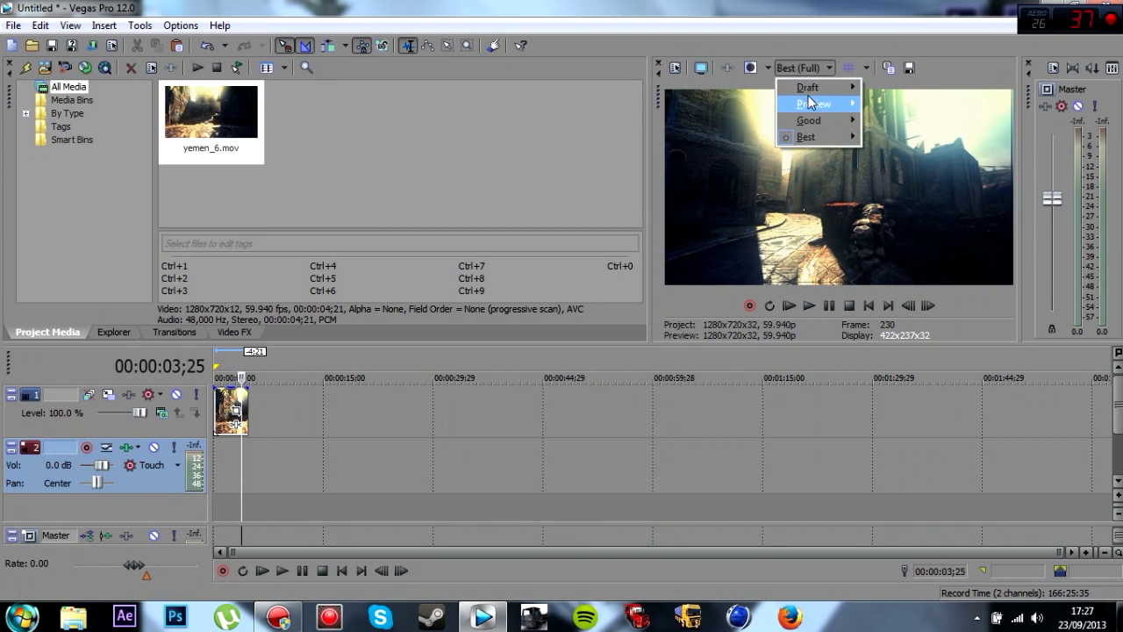
pyautogui.moveTo(802, 92)
pyautogui.click(886, 137)
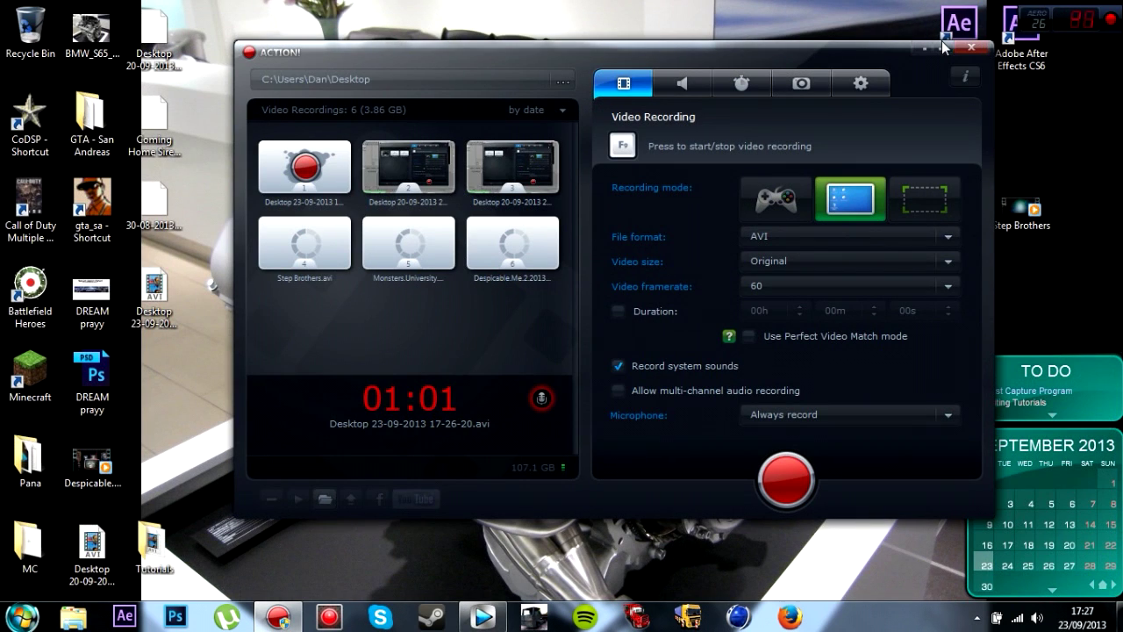
# Minimize the Action! recorder and drag the Coming Home SirensCeol mp3 into Vegas Pro.
pyautogui.click(942, 48)
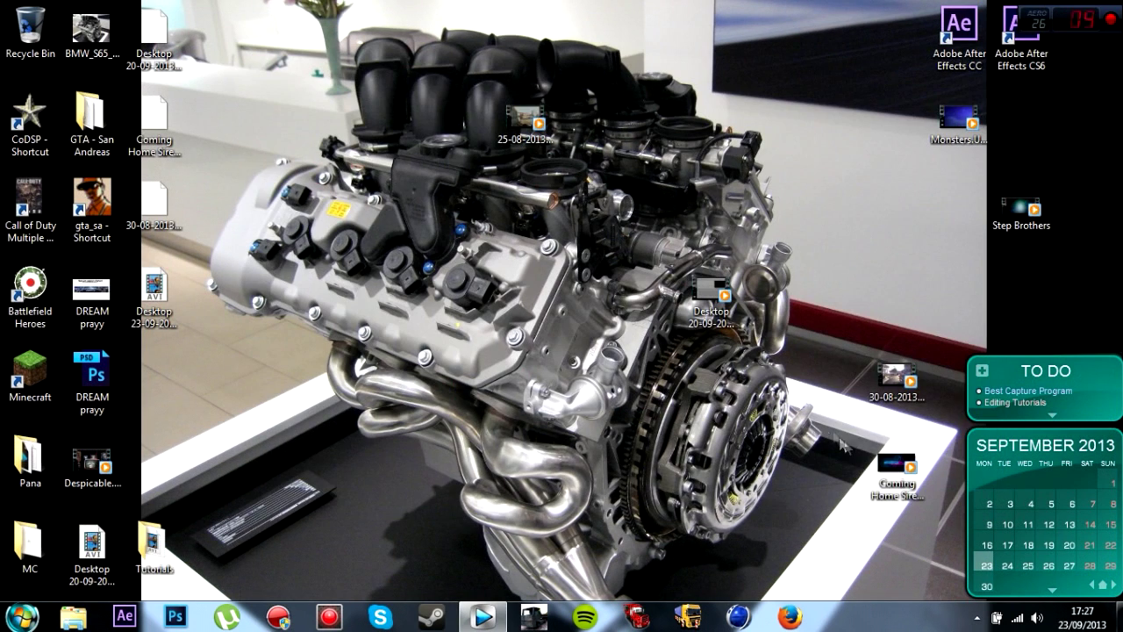
pyautogui.click(907, 473)
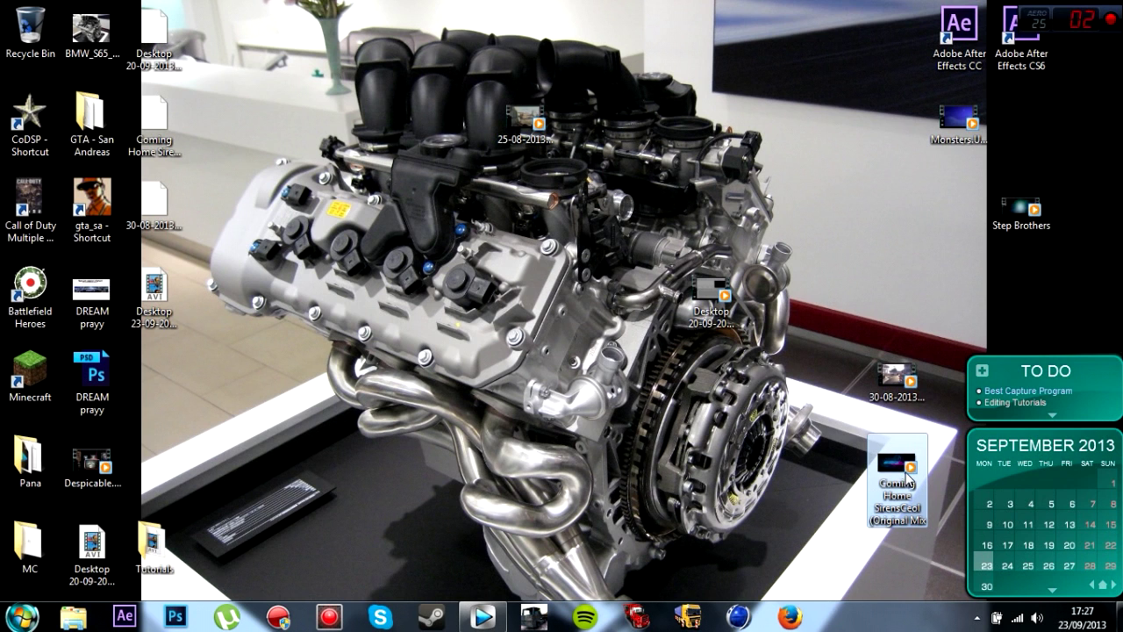
pyautogui.moveTo(907, 478); pyautogui.dragTo(230, 470)
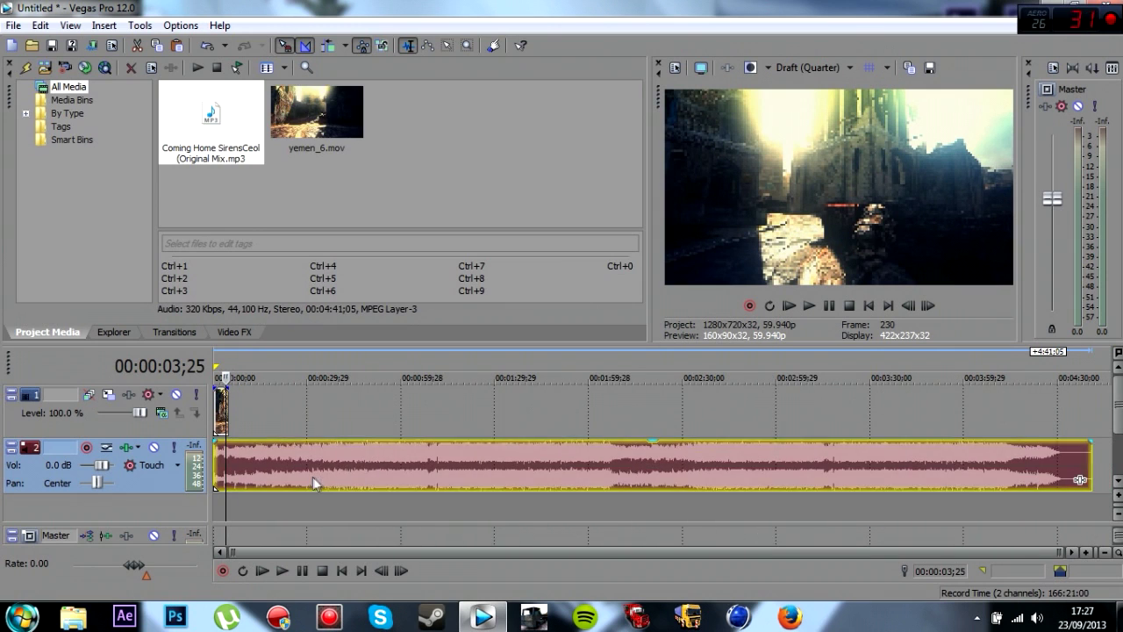
pyautogui.click(629, 466)
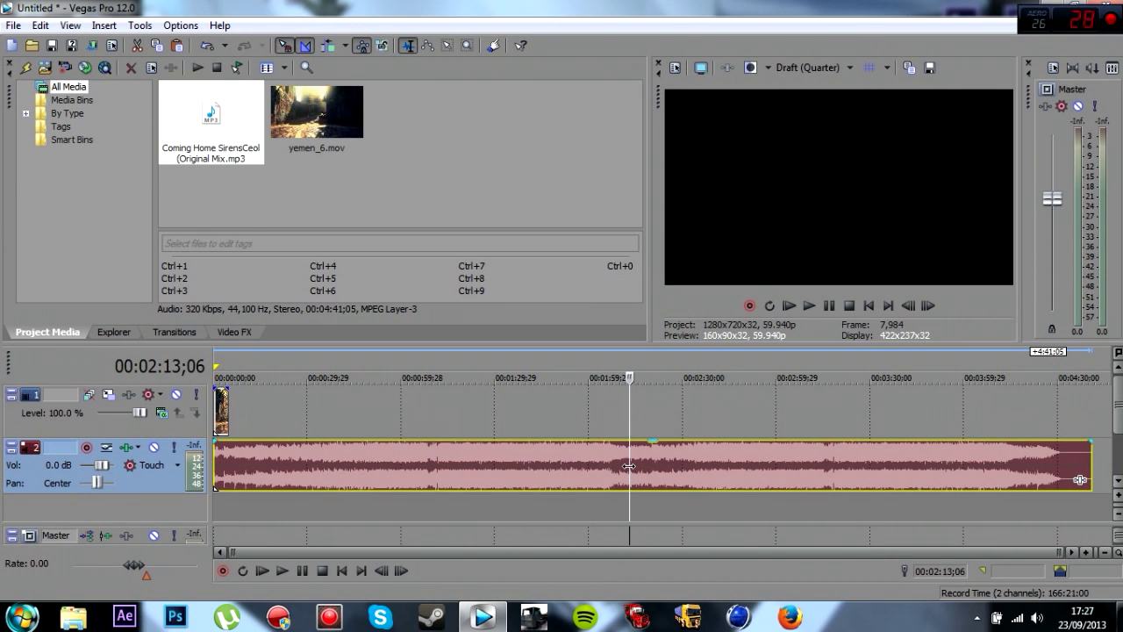
pyautogui.press('space')
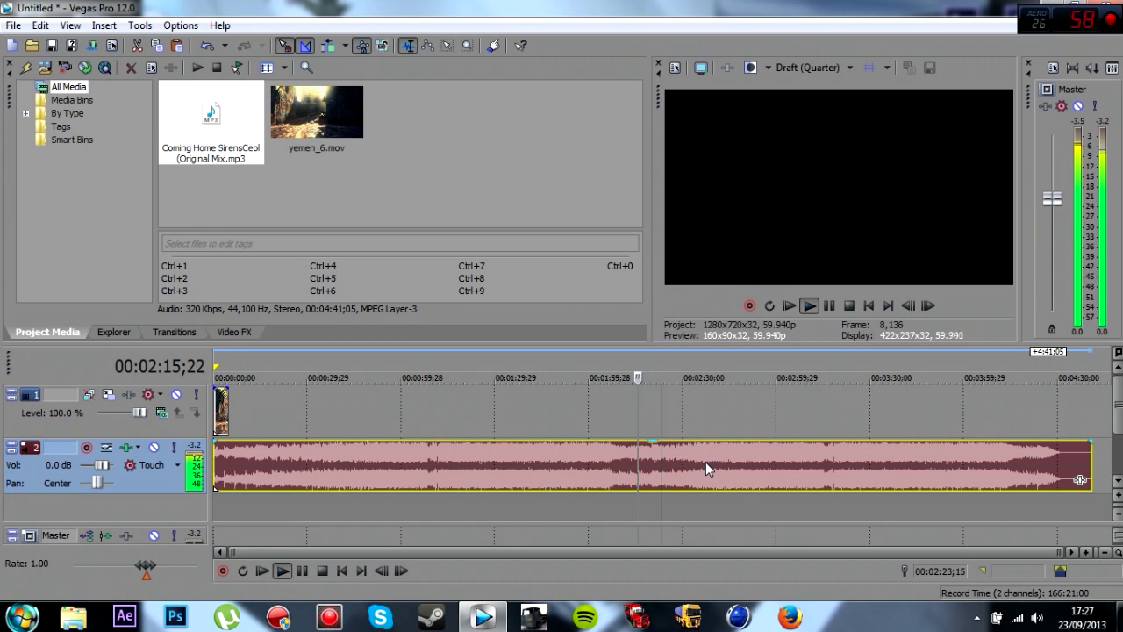
pyautogui.click(657, 366)
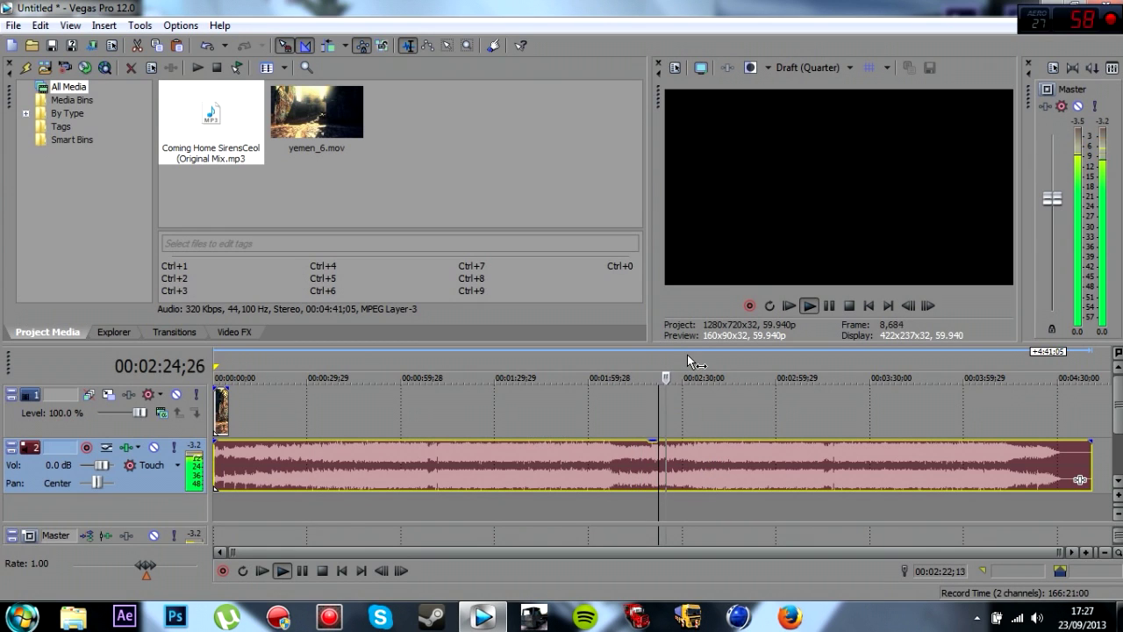
pyautogui.click(686, 364)
pyautogui.click(713, 361)
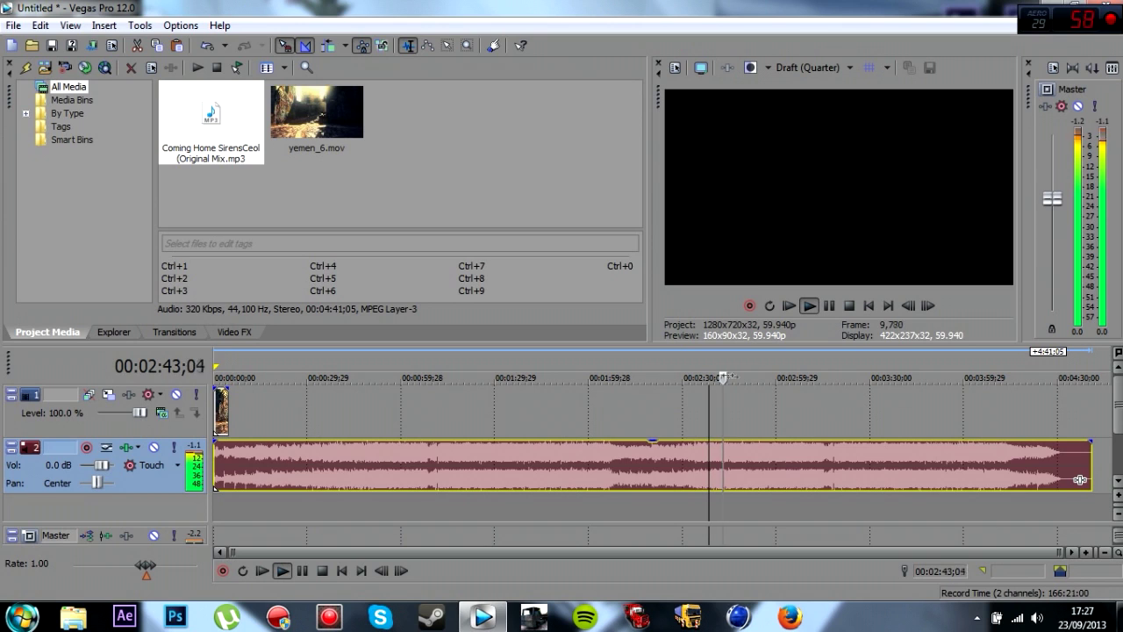
pyautogui.click(735, 361)
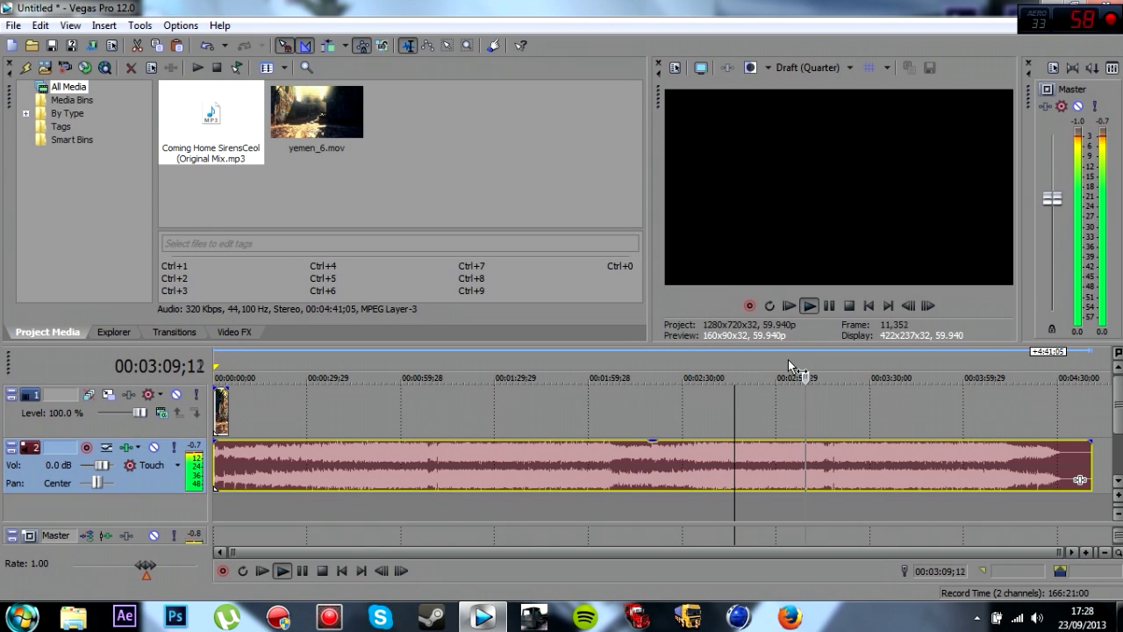
pyautogui.press('space')
pyautogui.click(783, 366)
pyautogui.press('space')
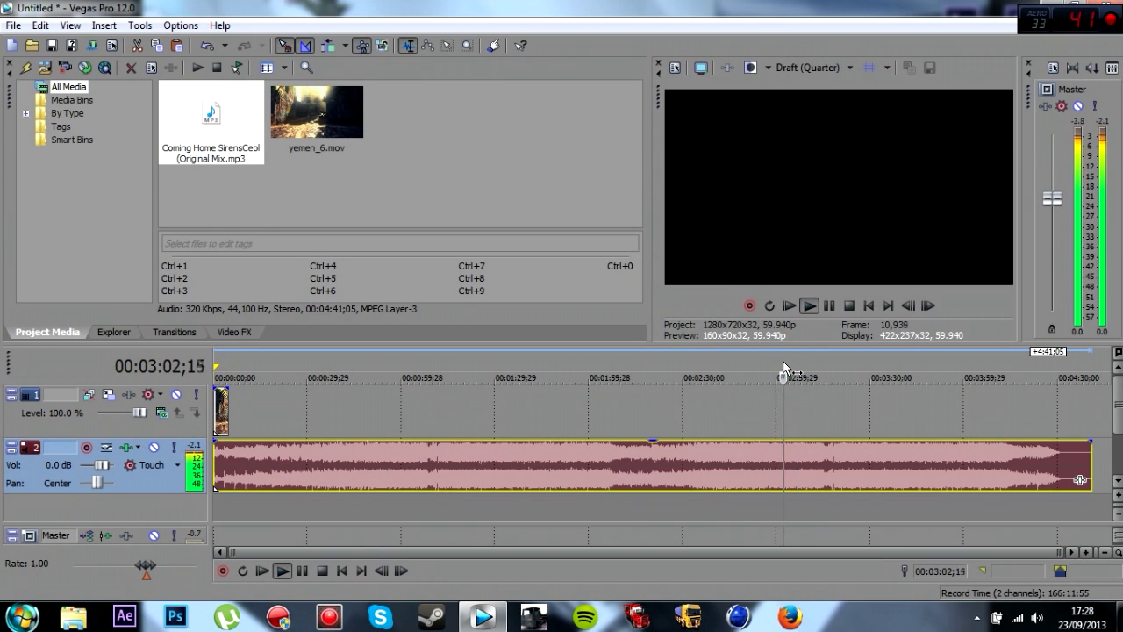
pyautogui.press('Return')
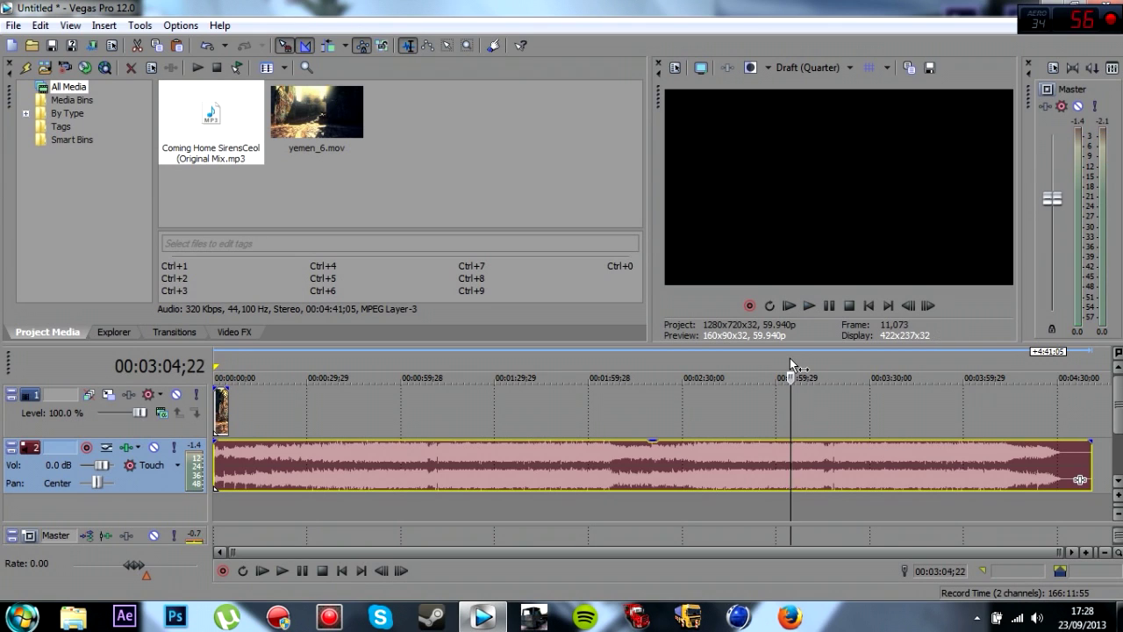
pyautogui.press('space')
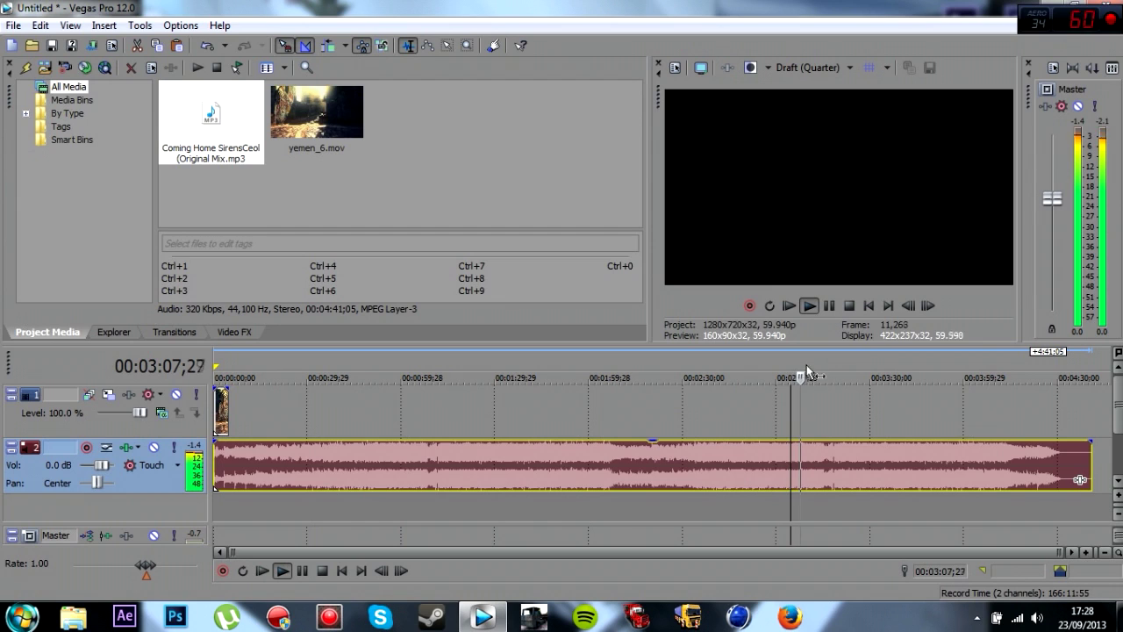
pyautogui.press('space')
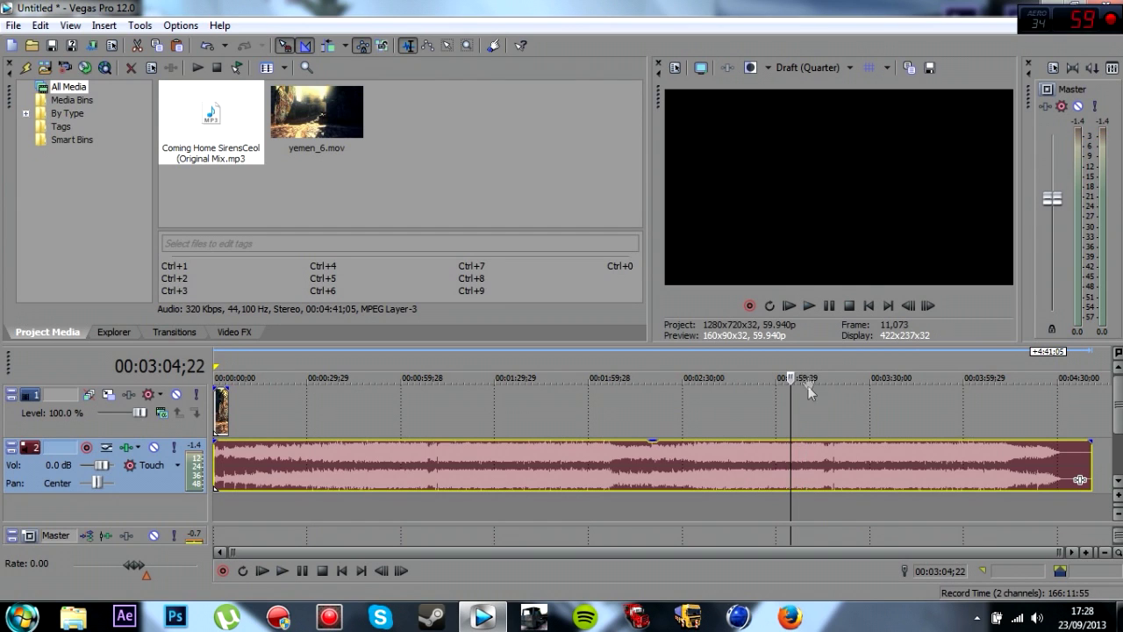
# Split the song on the beat near 03:05;24 and delete the part before it.
pyautogui.click(804, 376)
pyautogui.press('space')
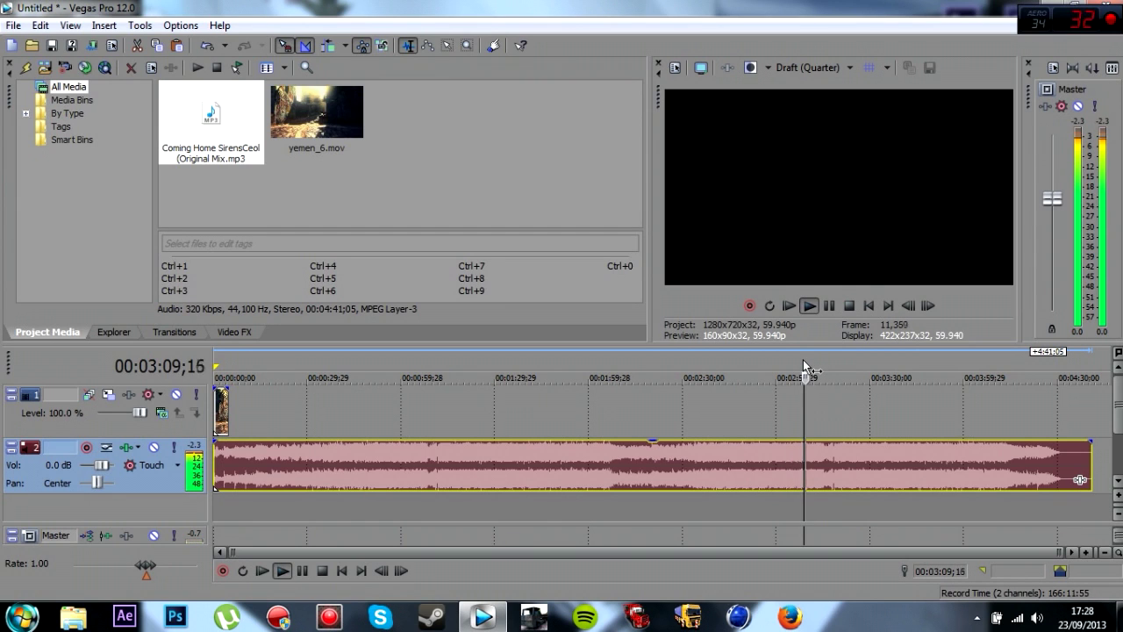
pyautogui.click(794, 356)
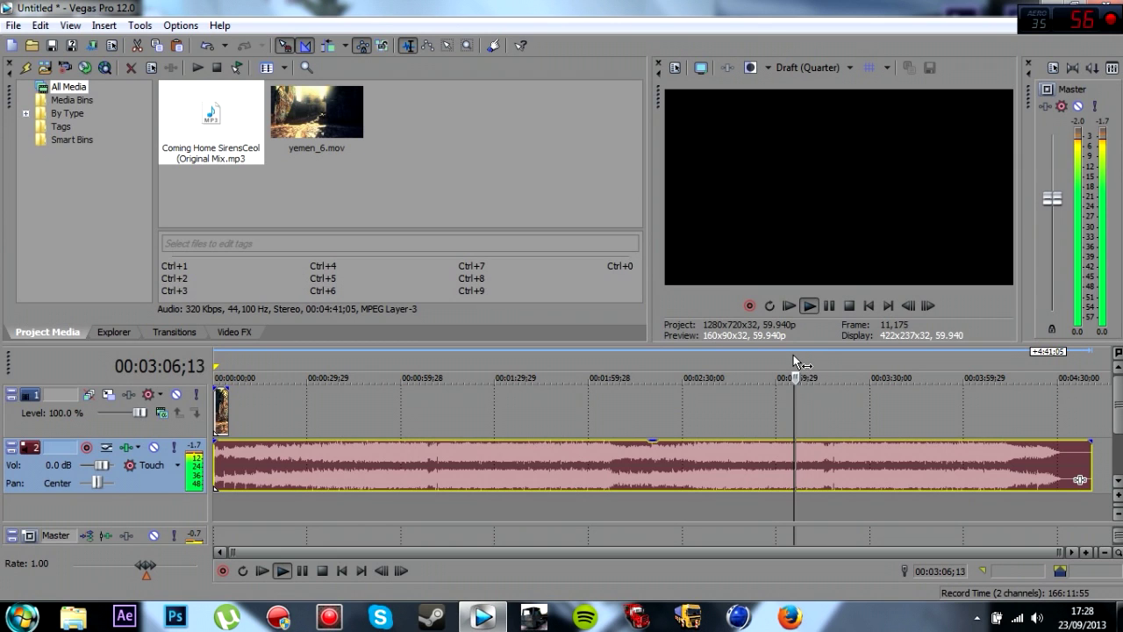
pyautogui.press('space')
pyautogui.press('s')
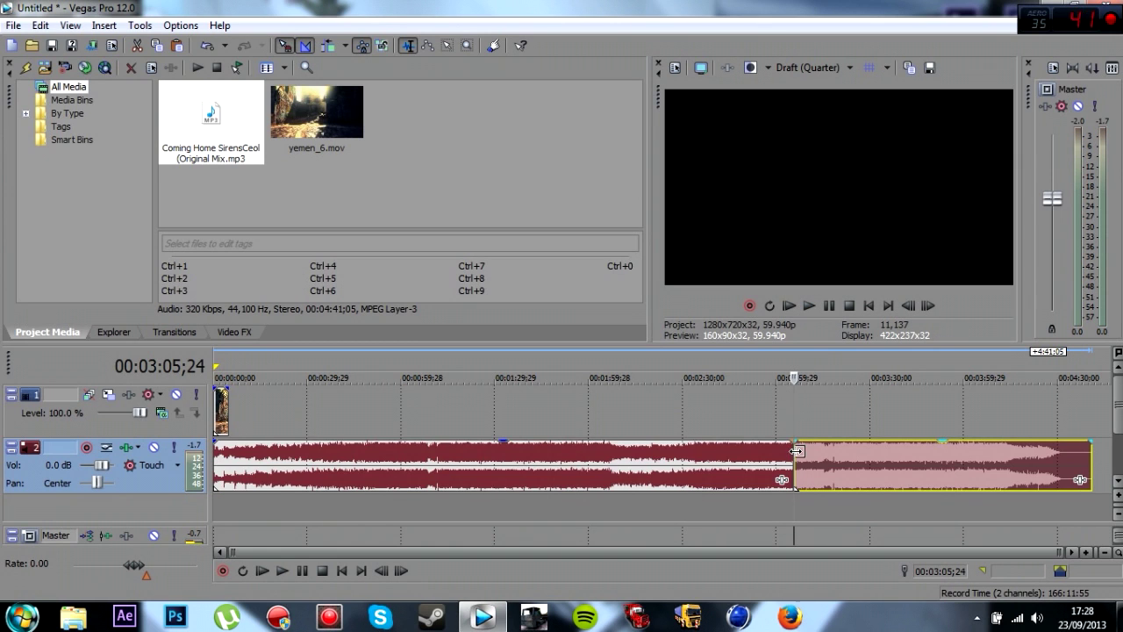
pyautogui.click(686, 467)
pyautogui.press('Delete')
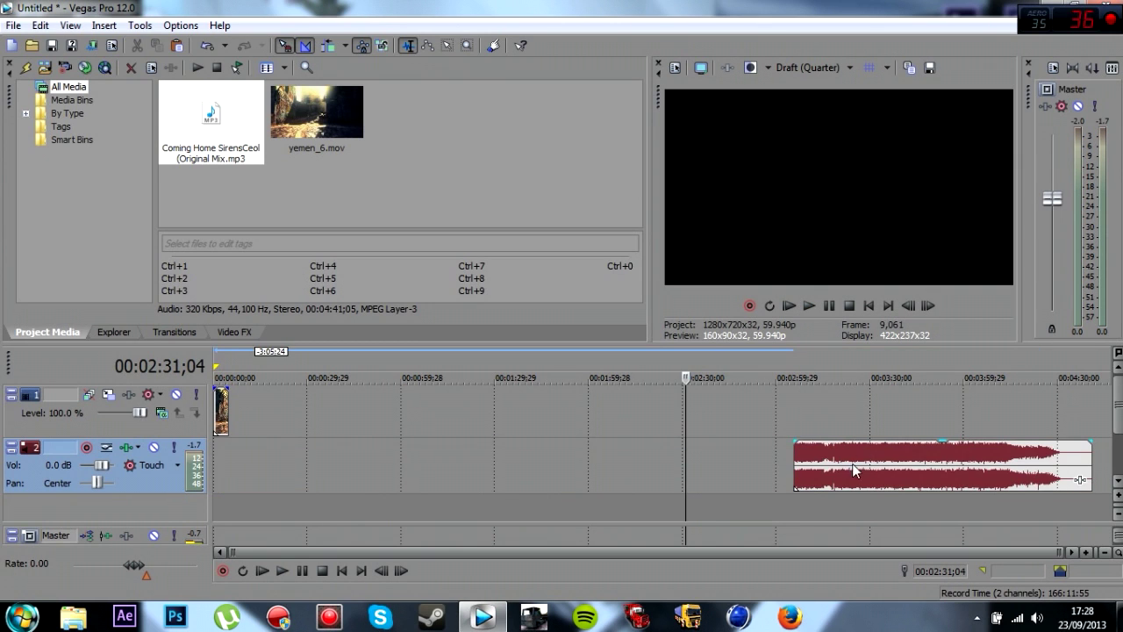
# Cut the song at 03:15;25, delete the rest, and move the excerpt to the timeline start.
pyautogui.click(834, 467)
pyautogui.click(825, 466)
pyautogui.press('s')
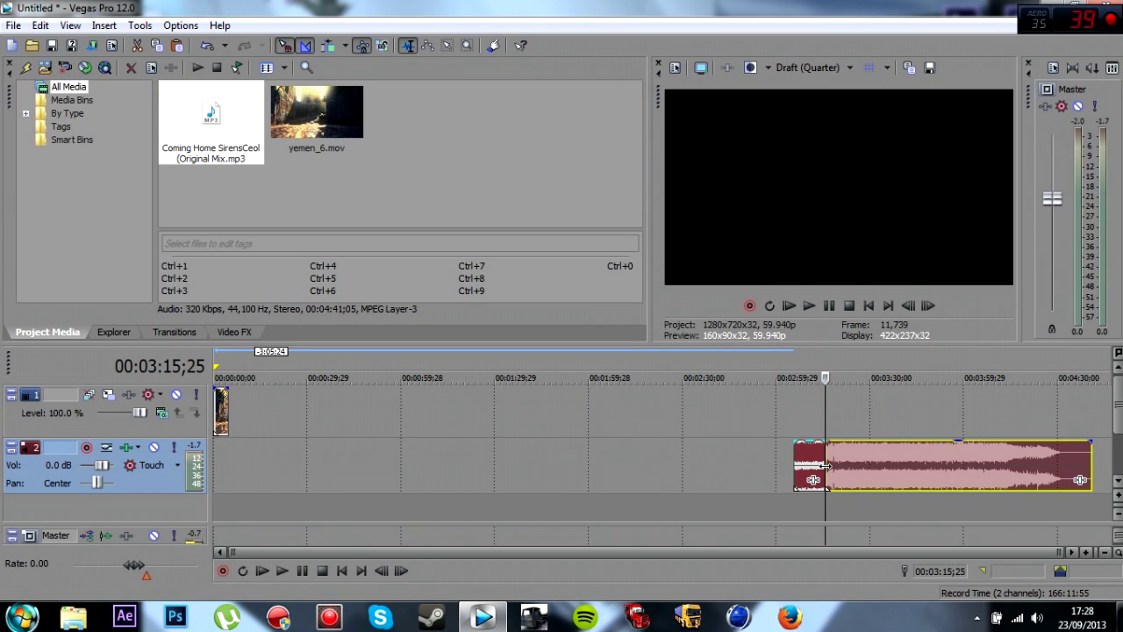
pyautogui.press('Delete')
pyautogui.moveTo(816, 478); pyautogui.dragTo(40, 485)
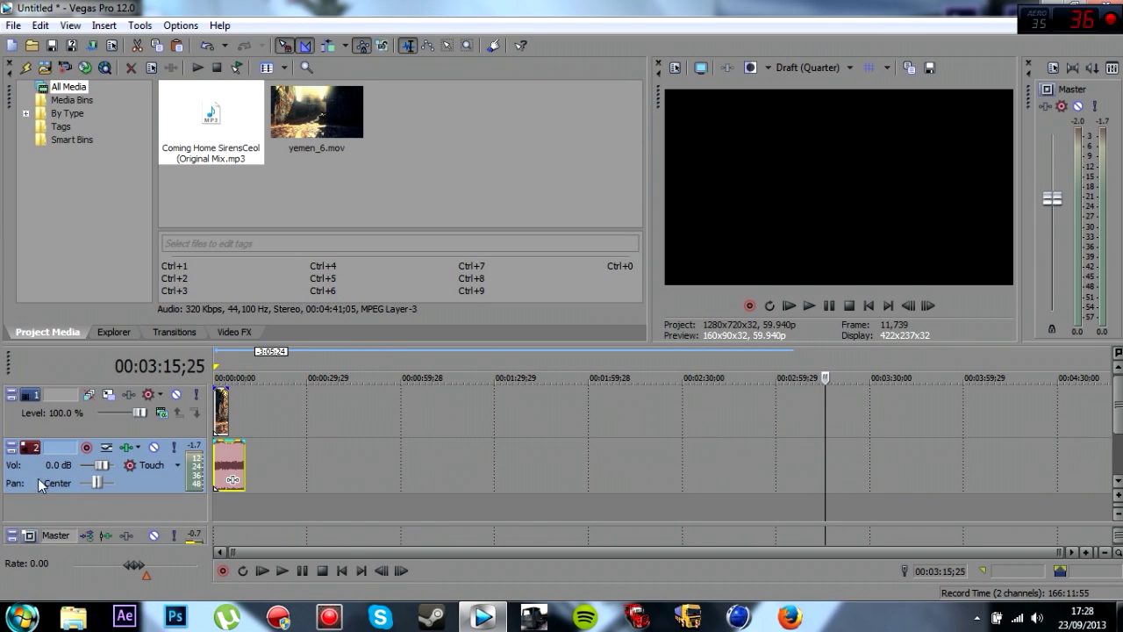
pyautogui.click(217, 375)
pyautogui.scroll(8, 219, 375)
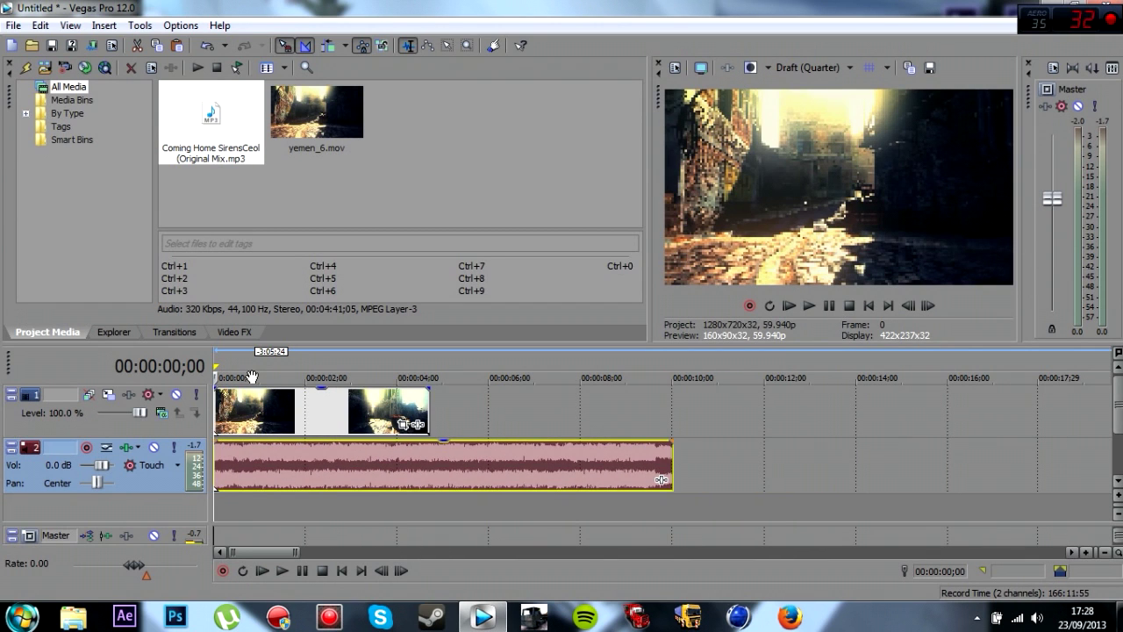
# Play the excerpt from the start, dropping a marker with M on each beat.
pyautogui.press('space')
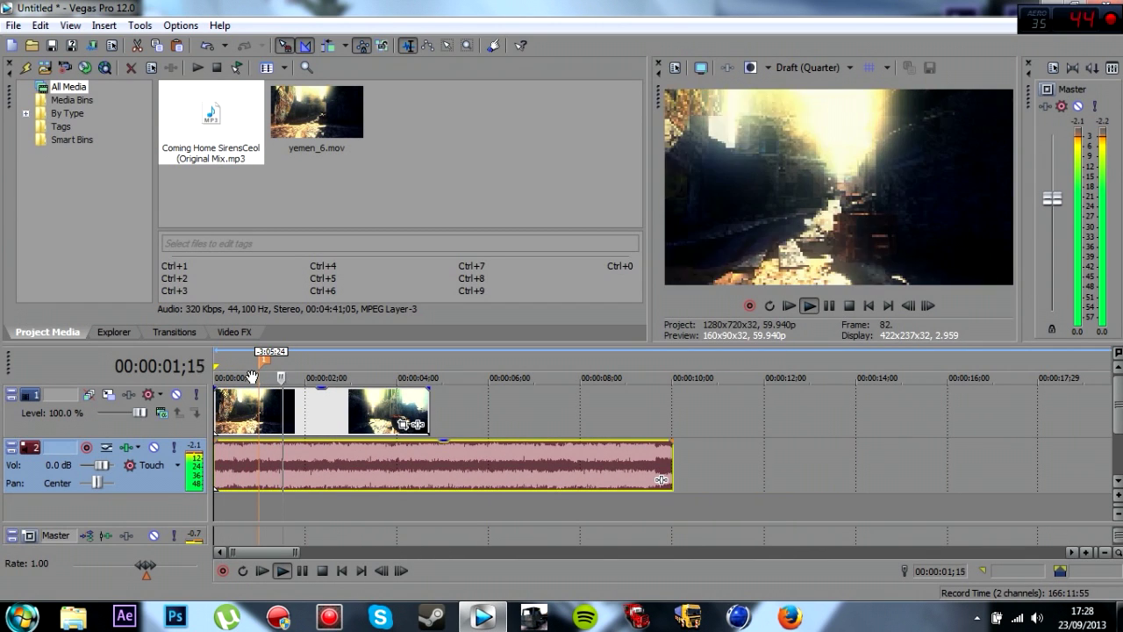
pyautogui.press('m')
pyautogui.press('m')
pyautogui.press('m')
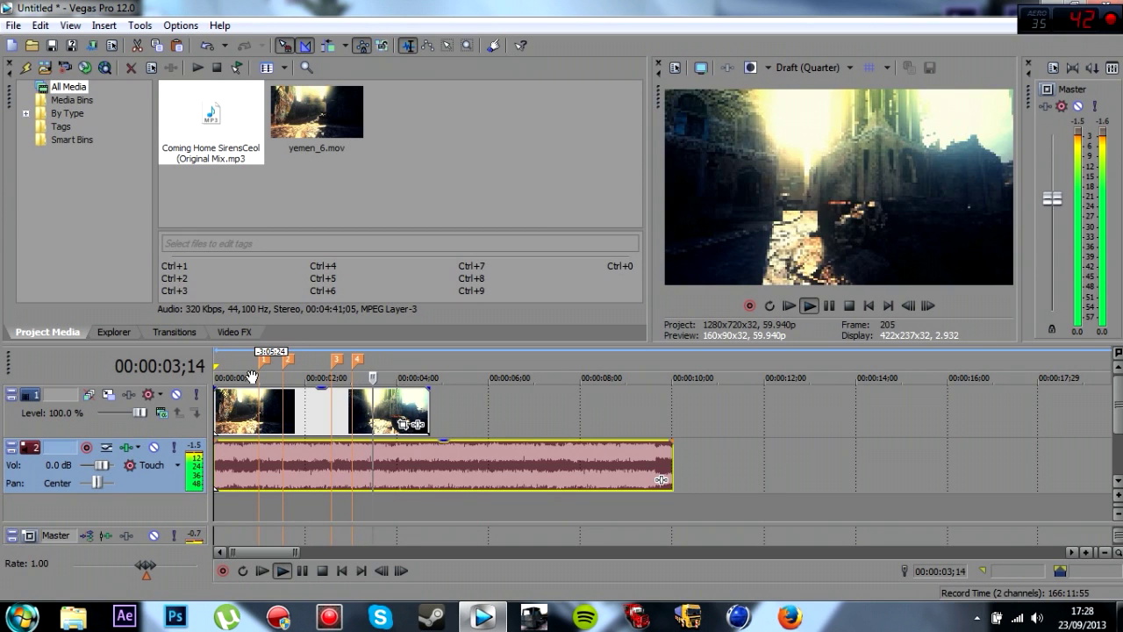
pyautogui.press('m')
pyautogui.press('m')
pyautogui.press('m')
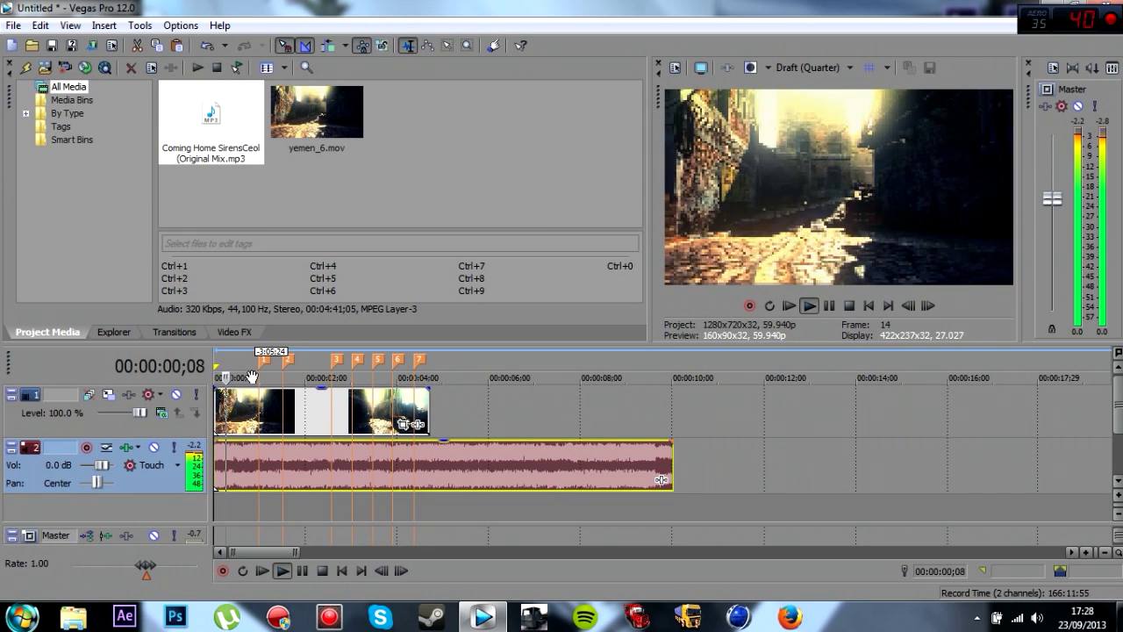
pyautogui.press('m')
pyautogui.press('space')
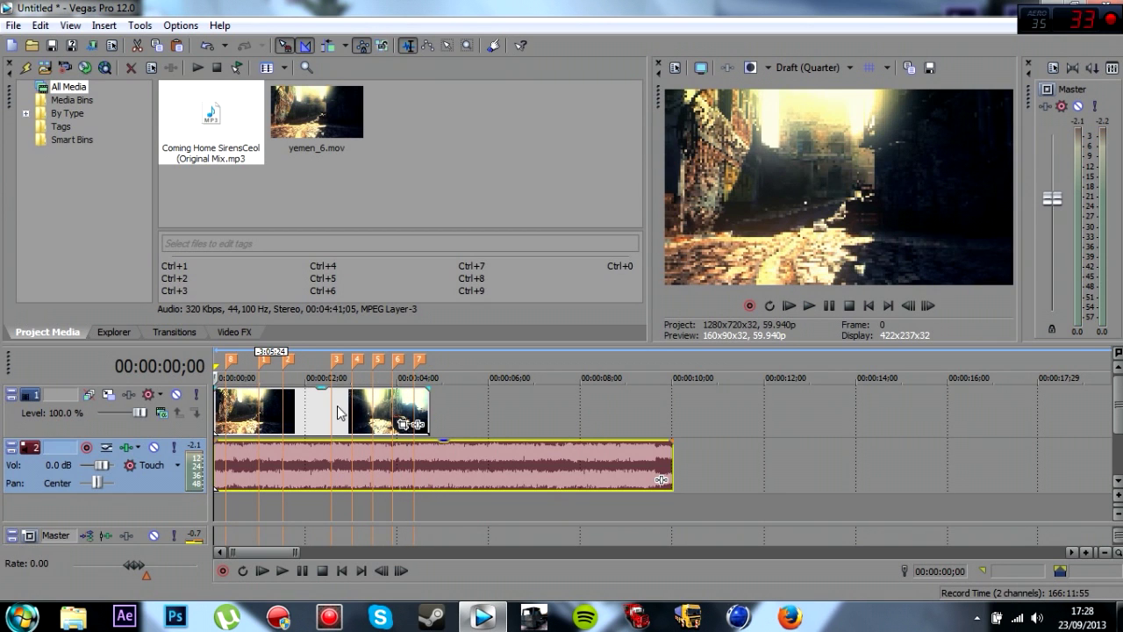
pyautogui.click(230, 419)
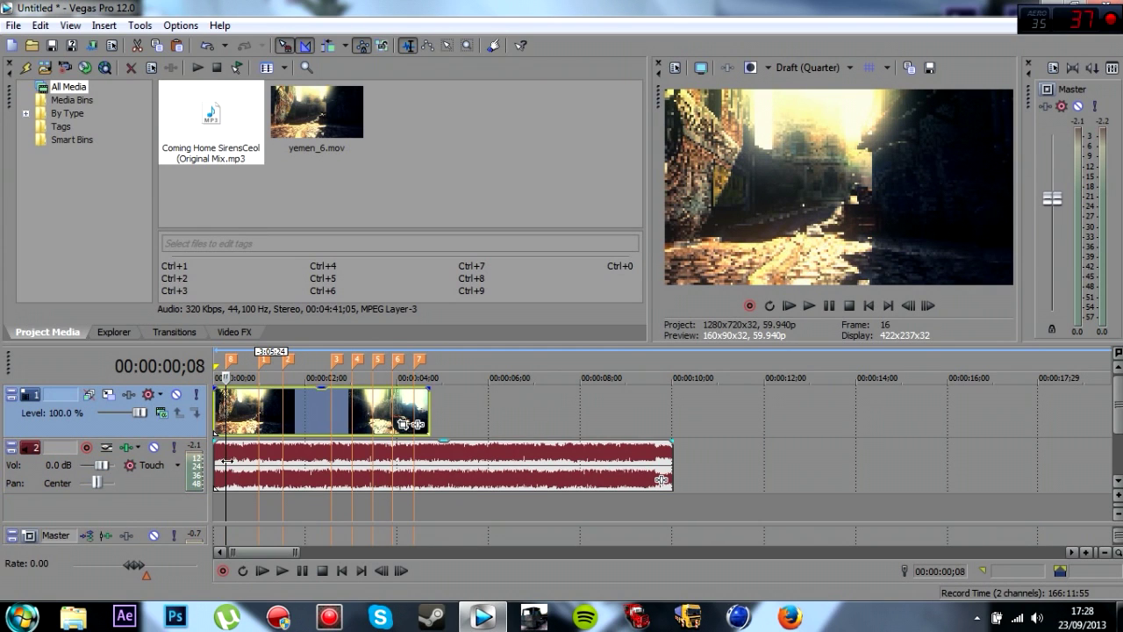
# Split the yemen_6 video event with S at each of the seven beat markers.
pyautogui.click(260, 419)
pyautogui.press('s')
pyautogui.click(282, 420)
pyautogui.press('s')
pyautogui.click(332, 412)
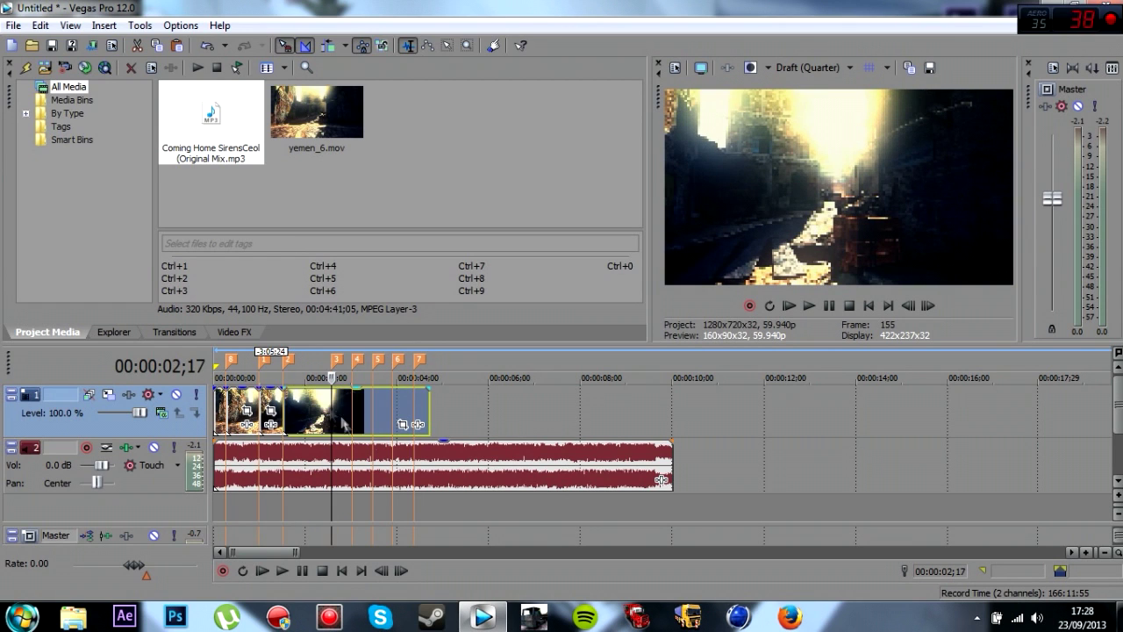
pyautogui.press('s')
pyautogui.click(352, 406)
pyautogui.press('s')
pyautogui.click(373, 412)
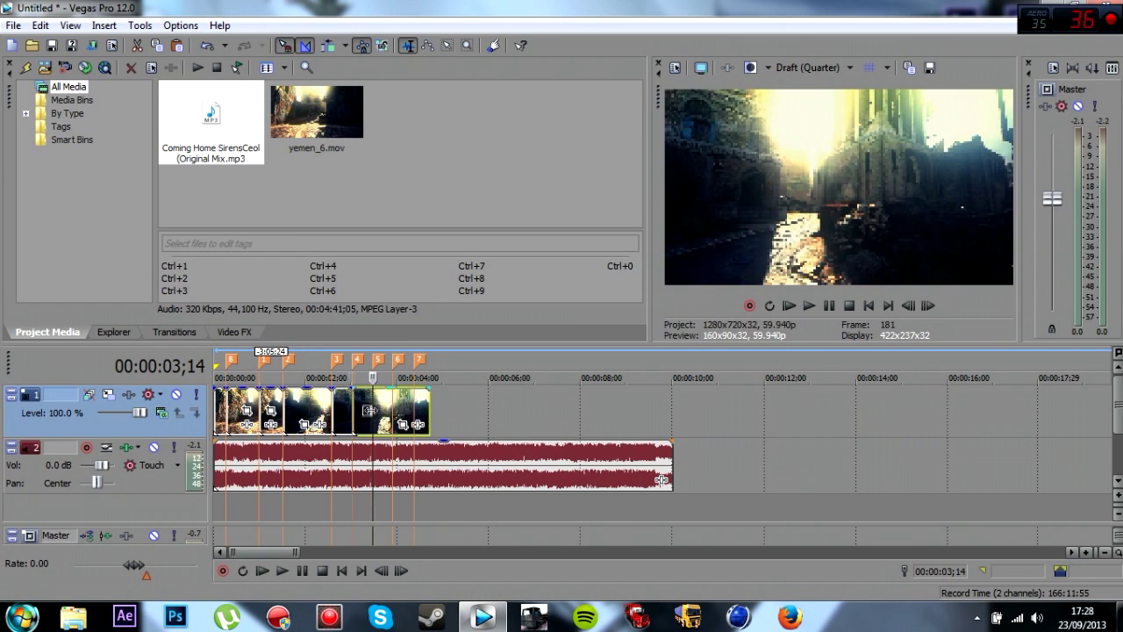
pyautogui.press('s')
pyautogui.click(393, 411)
pyautogui.press('s')
pyautogui.click(416, 405)
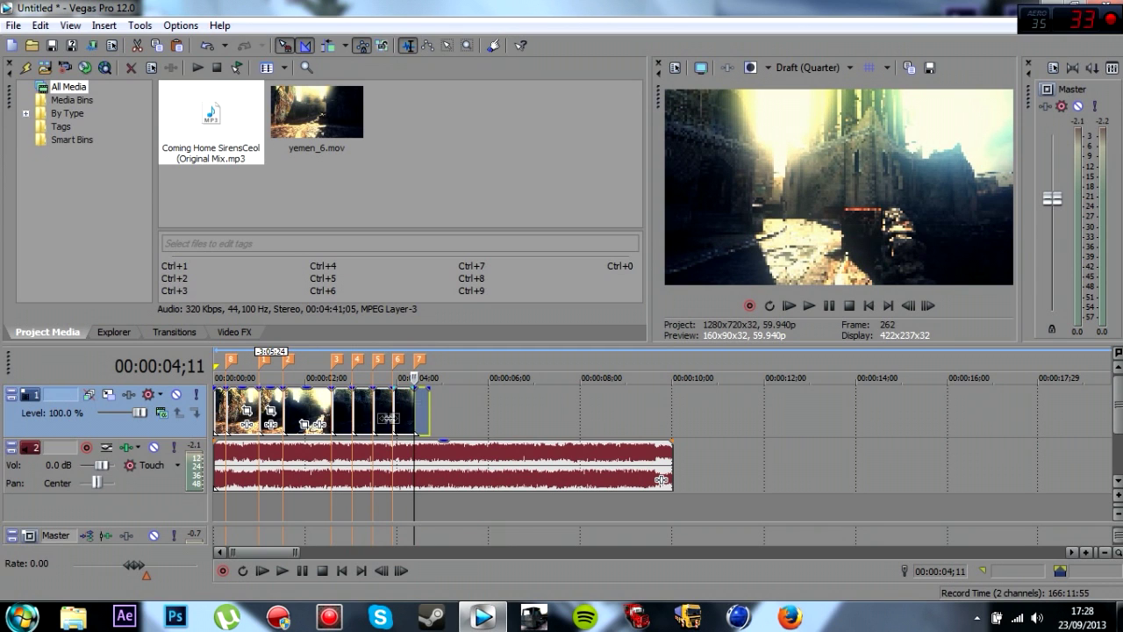
pyautogui.press('s')
pyautogui.click(235, 377)
pyautogui.click(231, 376)
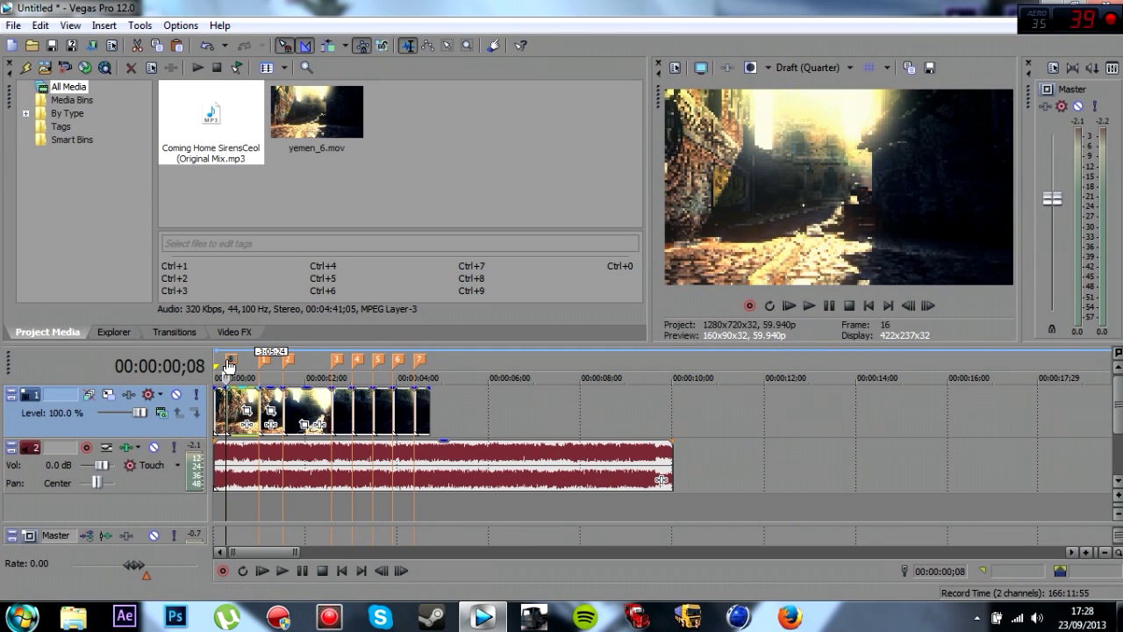
pyautogui.scroll(1, 242, 412)
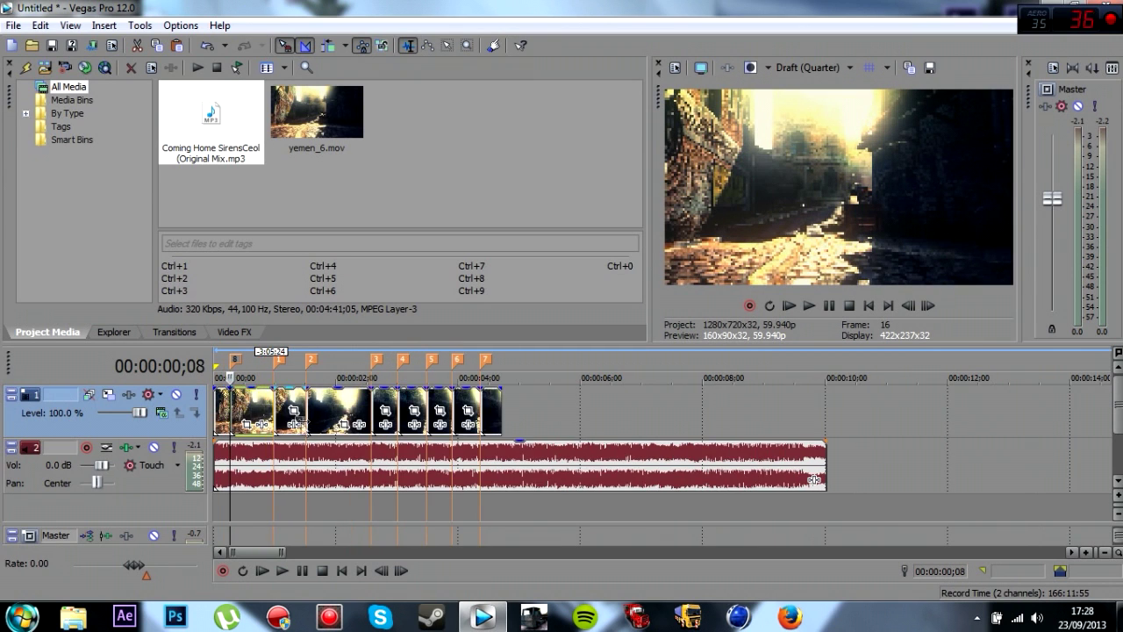
pyautogui.scroll(2, 296, 427)
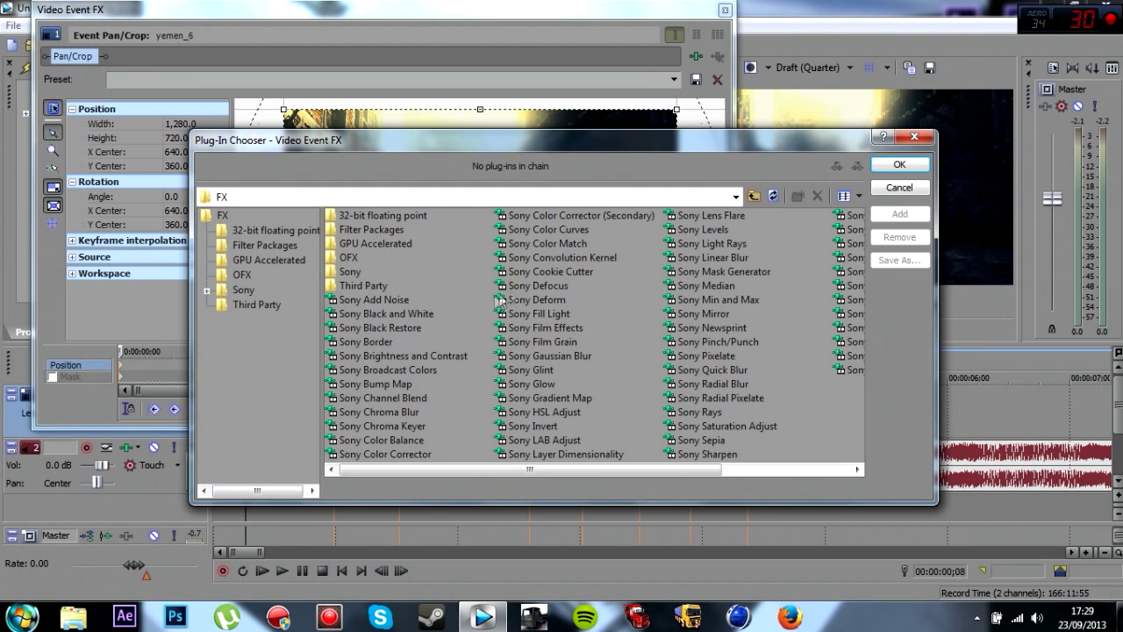
# Add Sony Brightness and Contrast to the clip's effect chain and confirm with OK.
pyautogui.click(416, 356)
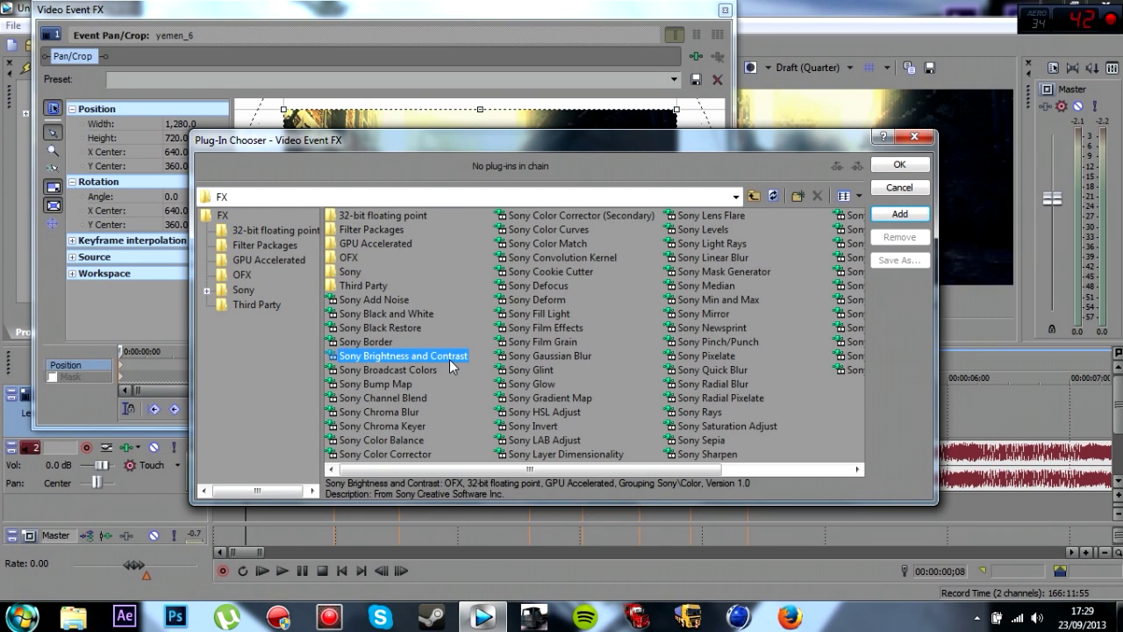
pyautogui.click(913, 221)
pyautogui.click(912, 163)
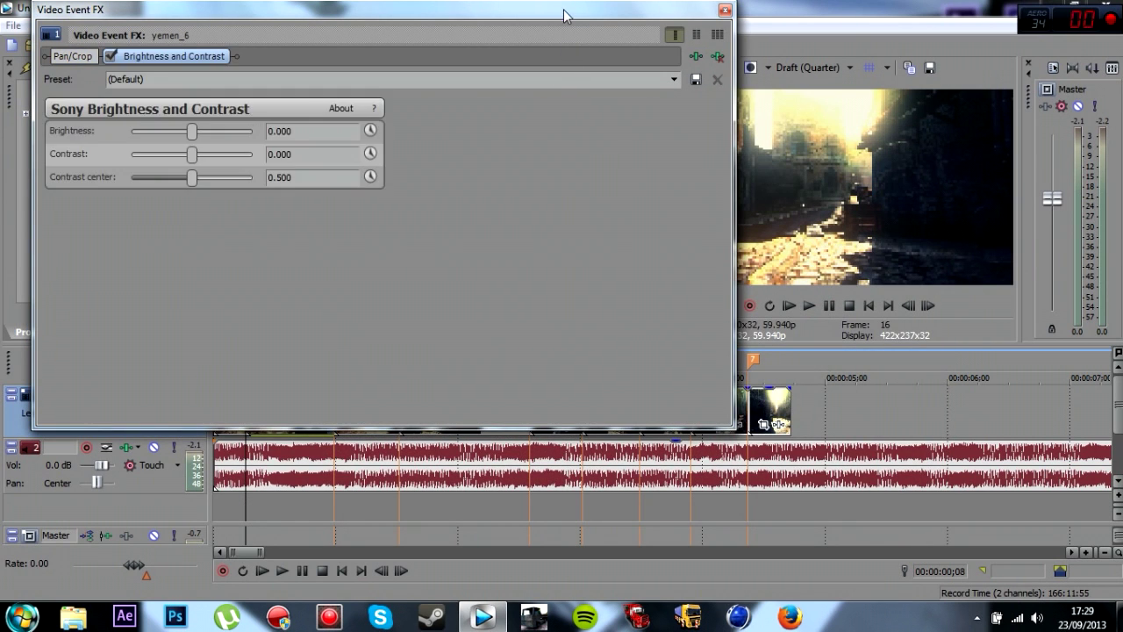
# Enable keyframing and set brightness 0.224 and contrast 0.442 at the clip start.
pyautogui.moveTo(564, 9); pyautogui.dragTo(537, 22)
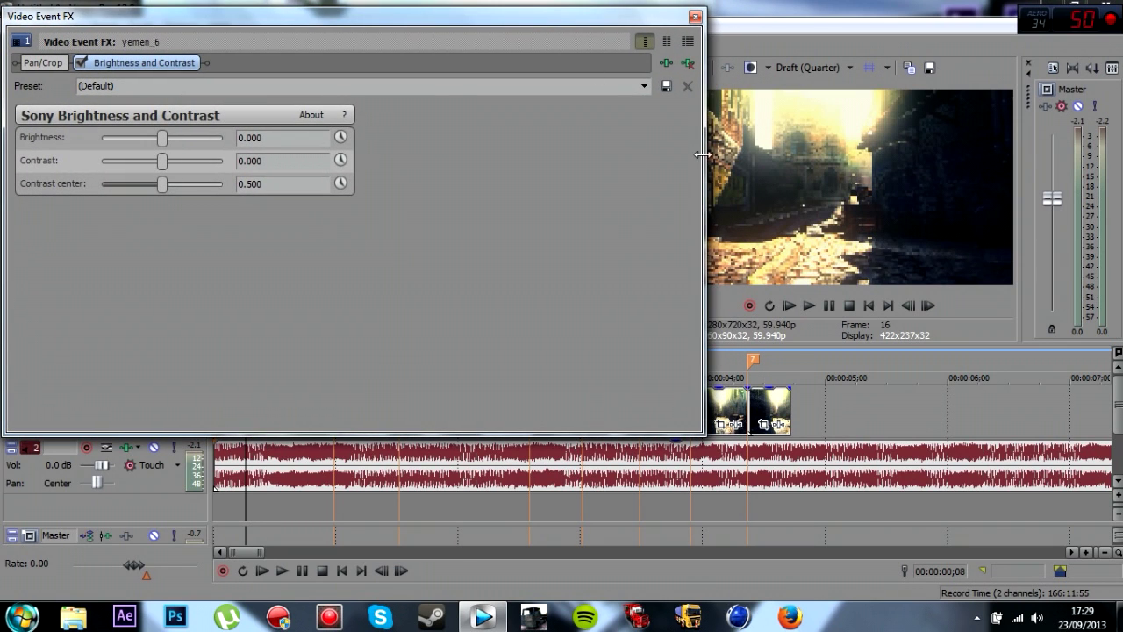
pyautogui.moveTo(702, 154); pyautogui.dragTo(649, 157)
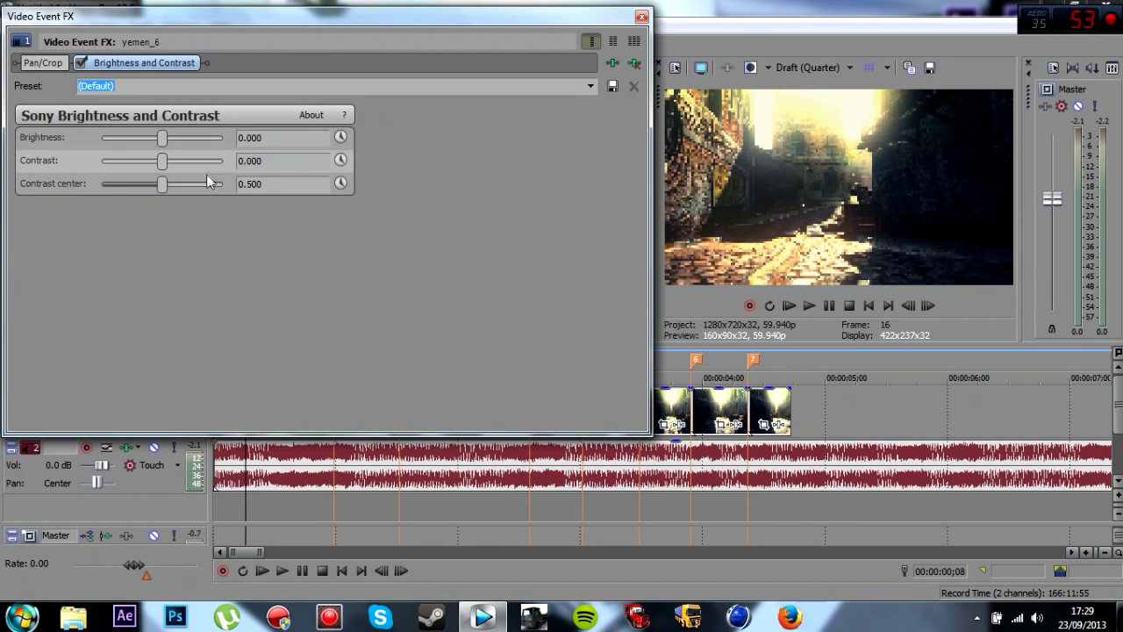
pyautogui.click(340, 138)
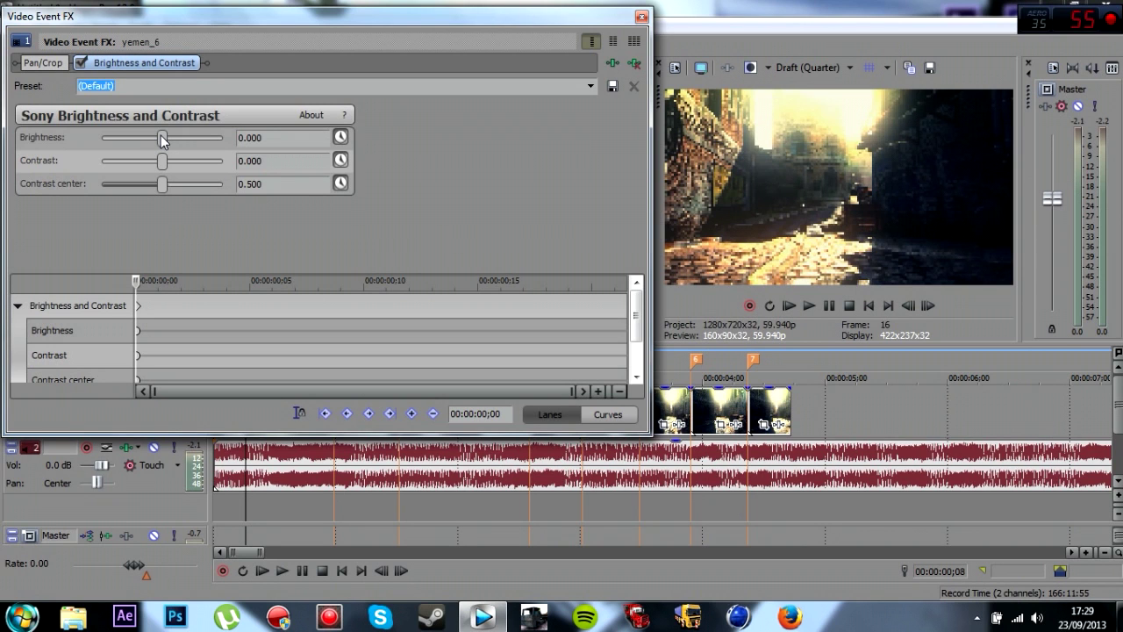
pyautogui.moveTo(163, 140); pyautogui.dragTo(165, 192)
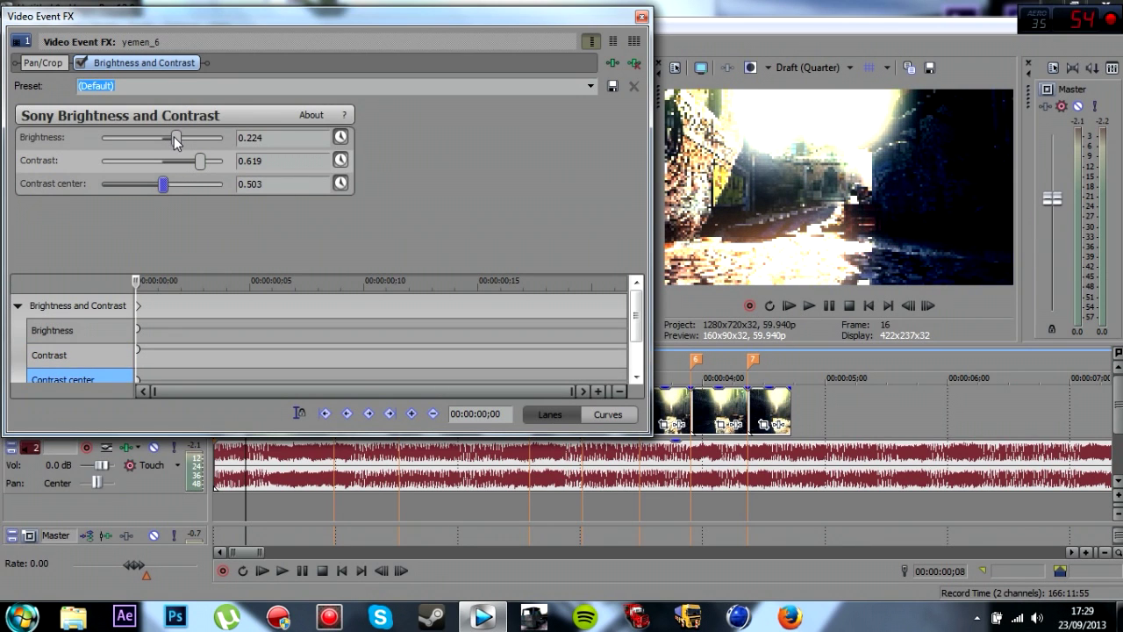
pyautogui.moveTo(200, 161); pyautogui.dragTo(165, 140)
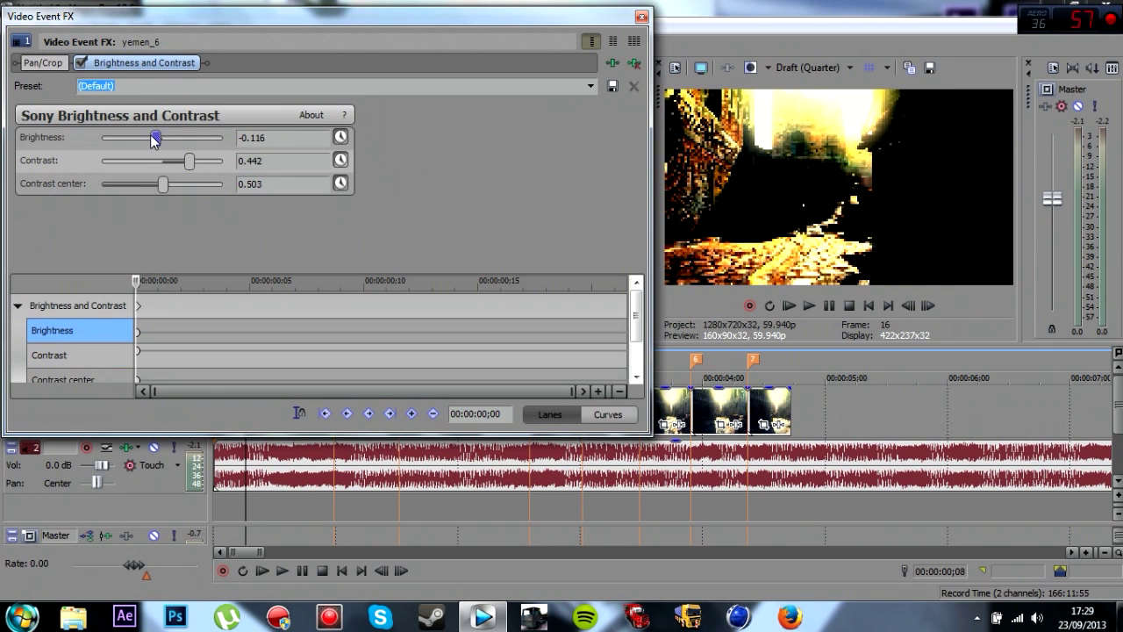
pyautogui.moveTo(154, 140); pyautogui.dragTo(175, 140)
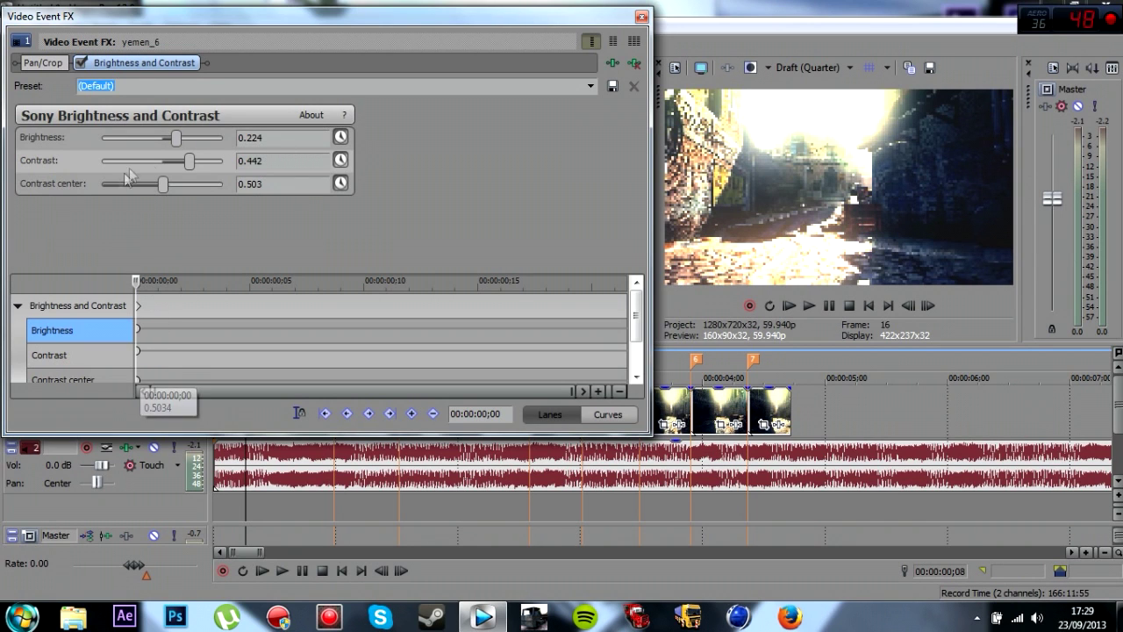
pyautogui.moveTo(166, 186)
pyautogui.mouseDown()
pyautogui.moveTo(135, 186)
pyautogui.moveTo(182, 184)
pyautogui.mouseUp()
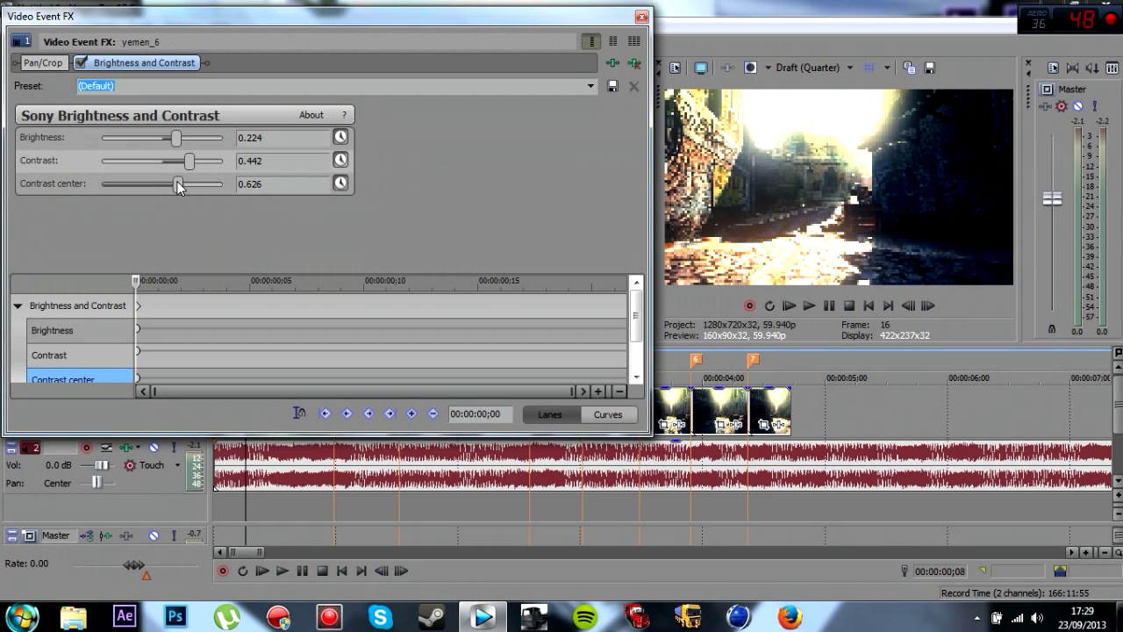
pyautogui.moveTo(176, 183)
pyautogui.mouseDown()
pyautogui.moveTo(167, 193)
pyautogui.moveTo(180, 185)
pyautogui.mouseUp()
# At frame 21, reset contrast center, contrast and brightness to defaults, then close the FX window.
pyautogui.moveTo(137, 280); pyautogui.dragTo(732, 300)
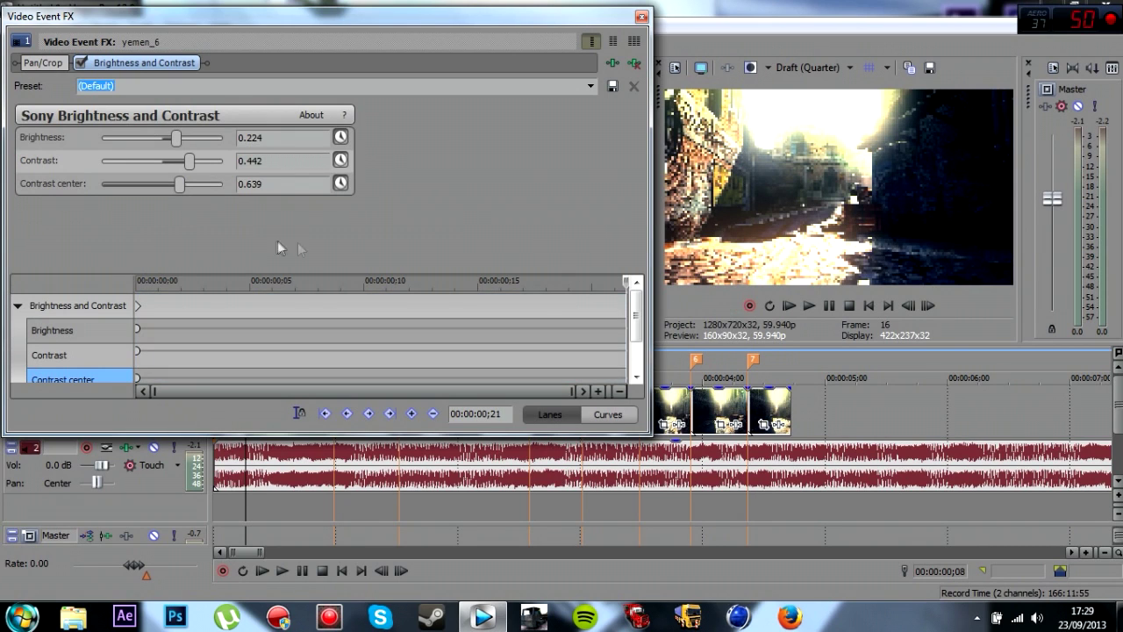
pyautogui.doubleClick(176, 184)
pyautogui.doubleClick(189, 160)
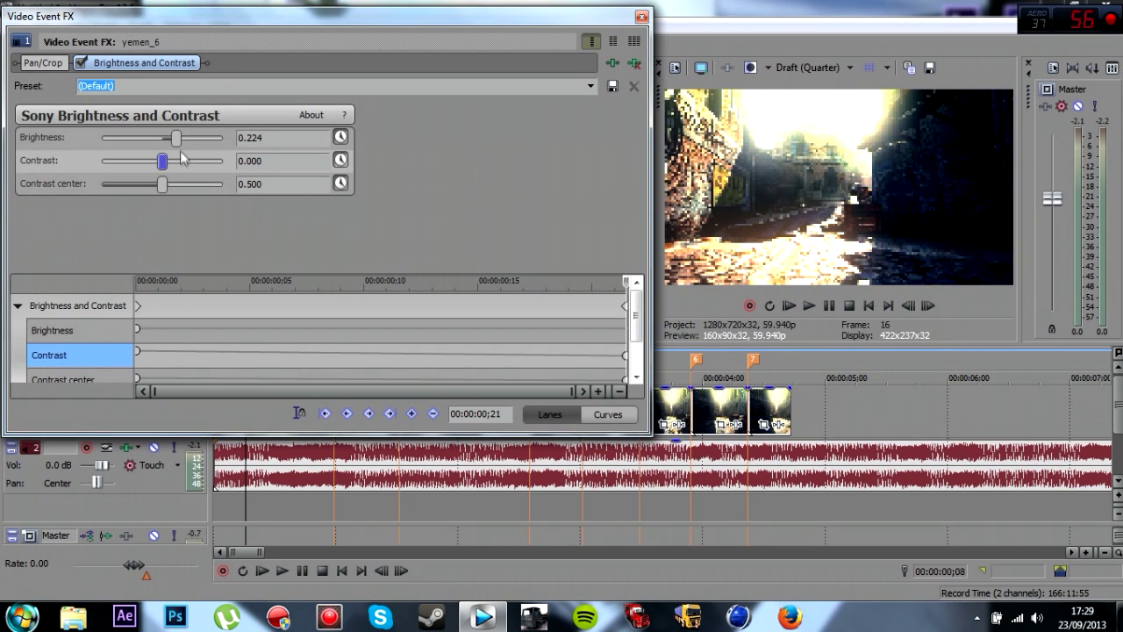
pyautogui.doubleClick(175, 138)
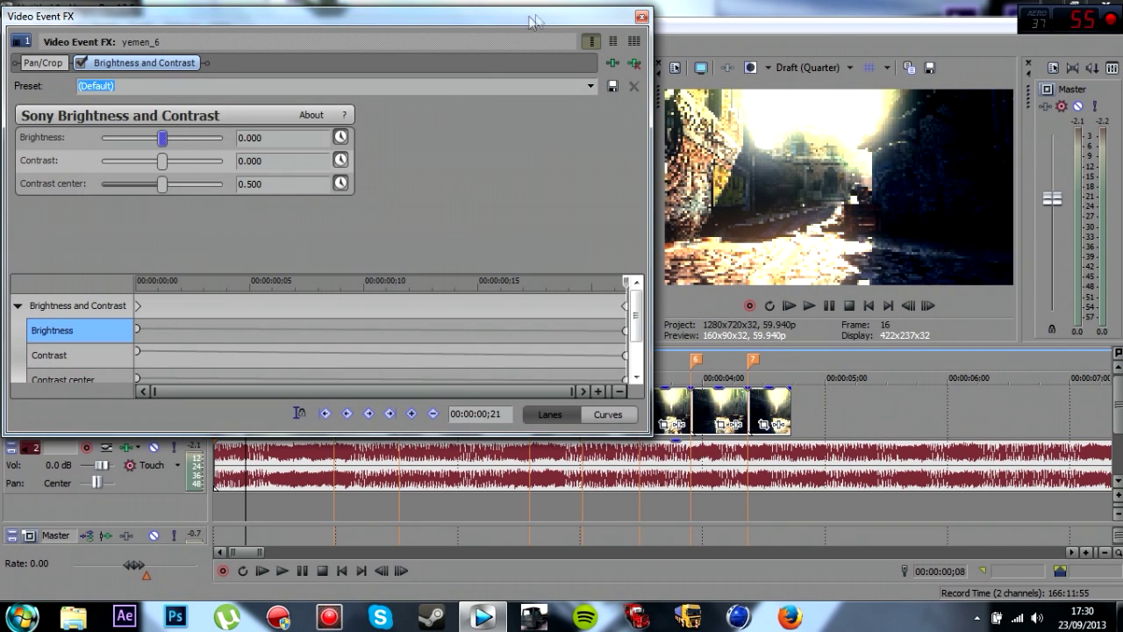
pyautogui.click(641, 16)
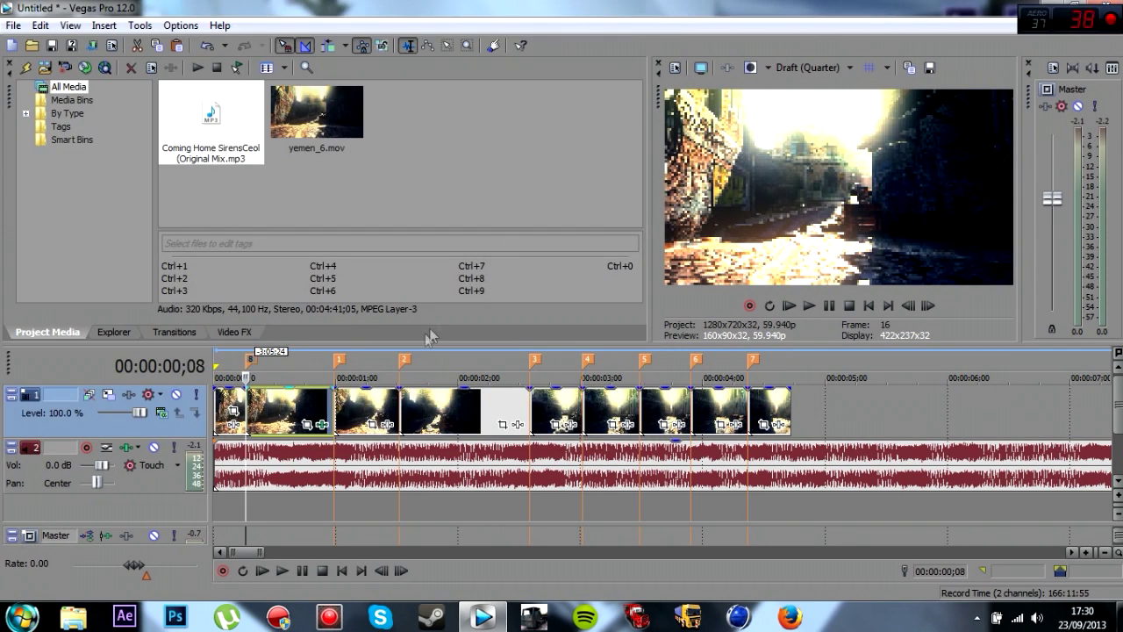
# Copy the flashed clip and paste its event attributes onto the other yemen_6 pieces.
pyautogui.rightClick(302, 406)
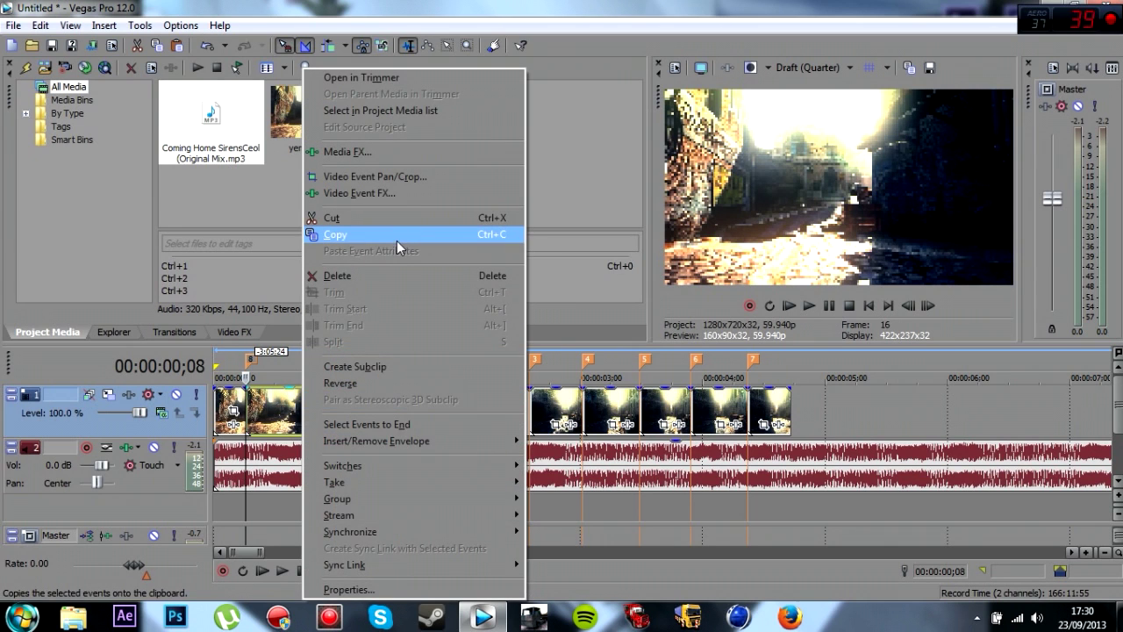
pyautogui.click(396, 240)
pyautogui.click(360, 377)
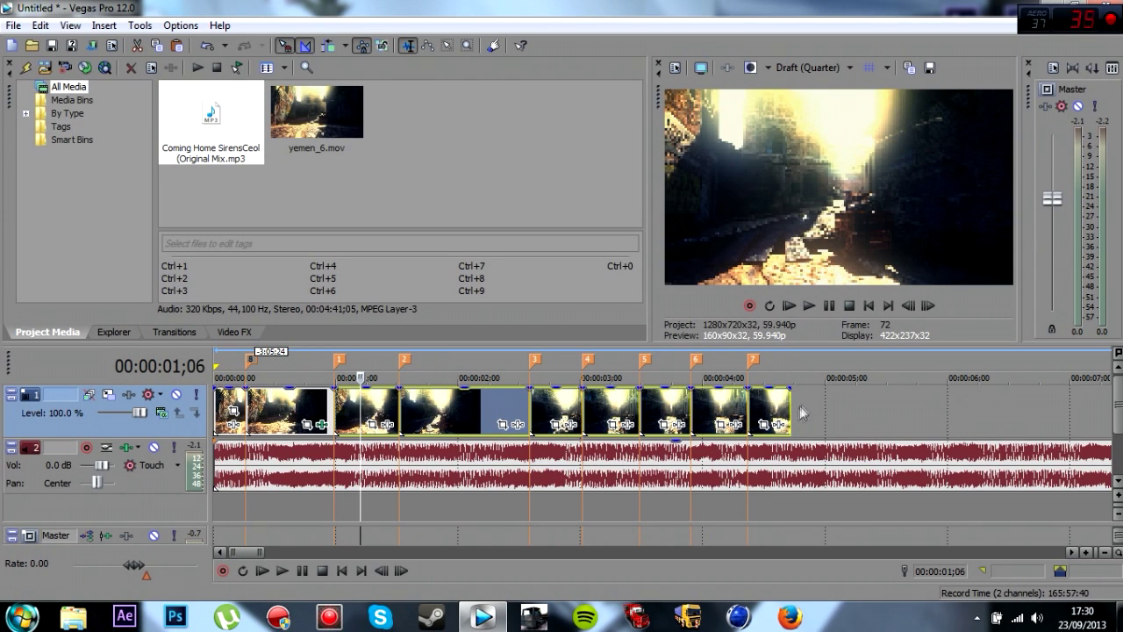
pyautogui.rightClick(772, 411)
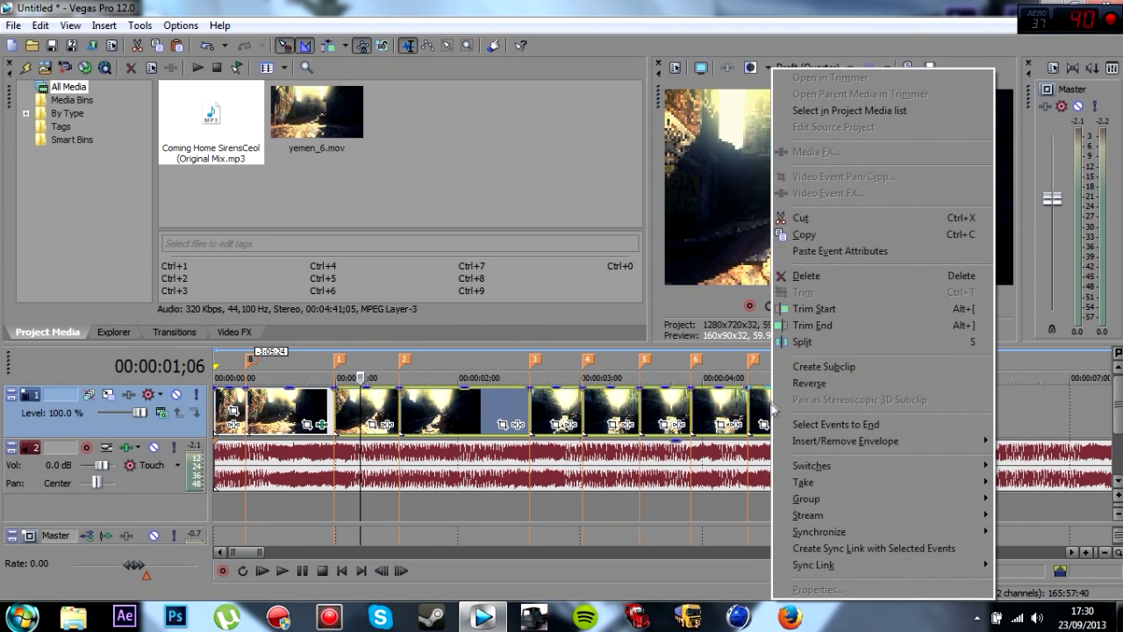
pyautogui.click(863, 252)
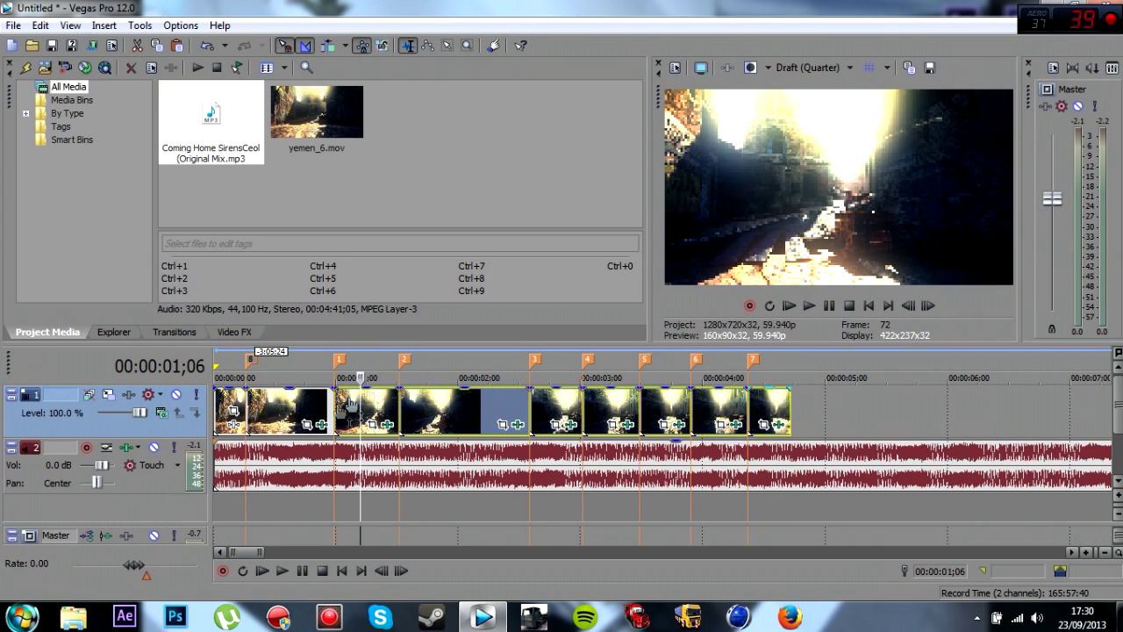
pyautogui.click(234, 375)
pyautogui.scroll(-5, 346, 430)
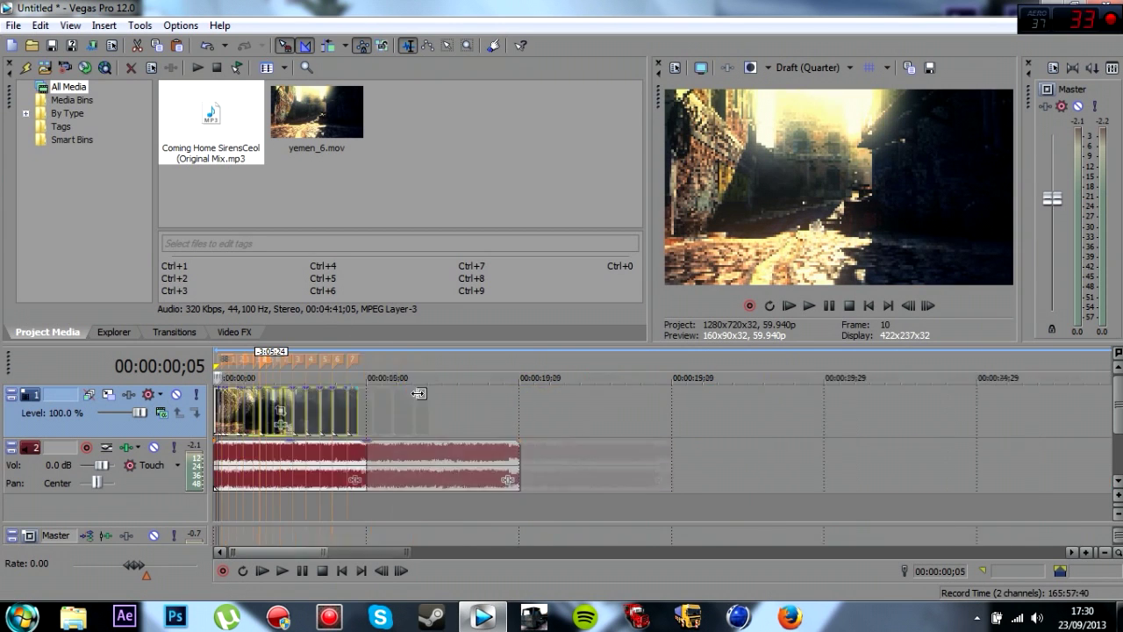
pyautogui.scroll(3, 347, 429)
# Split the song at 00:00:04;21, delete the part past the video's end, and open Import Media.
pyautogui.click(496, 461)
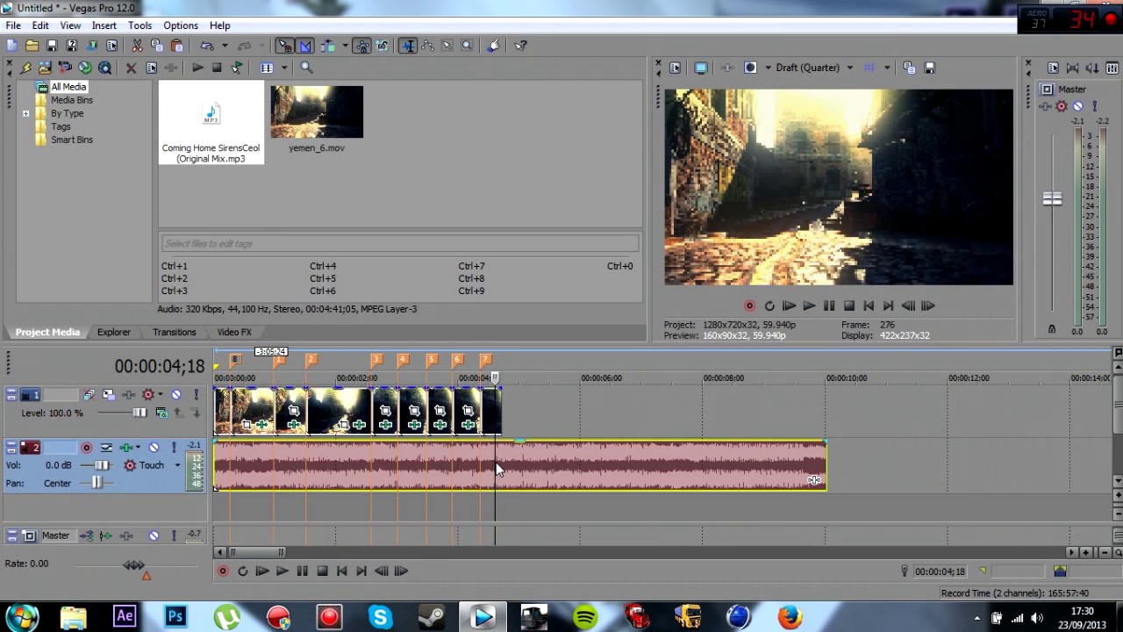
pyautogui.click(497, 461)
pyautogui.press('s')
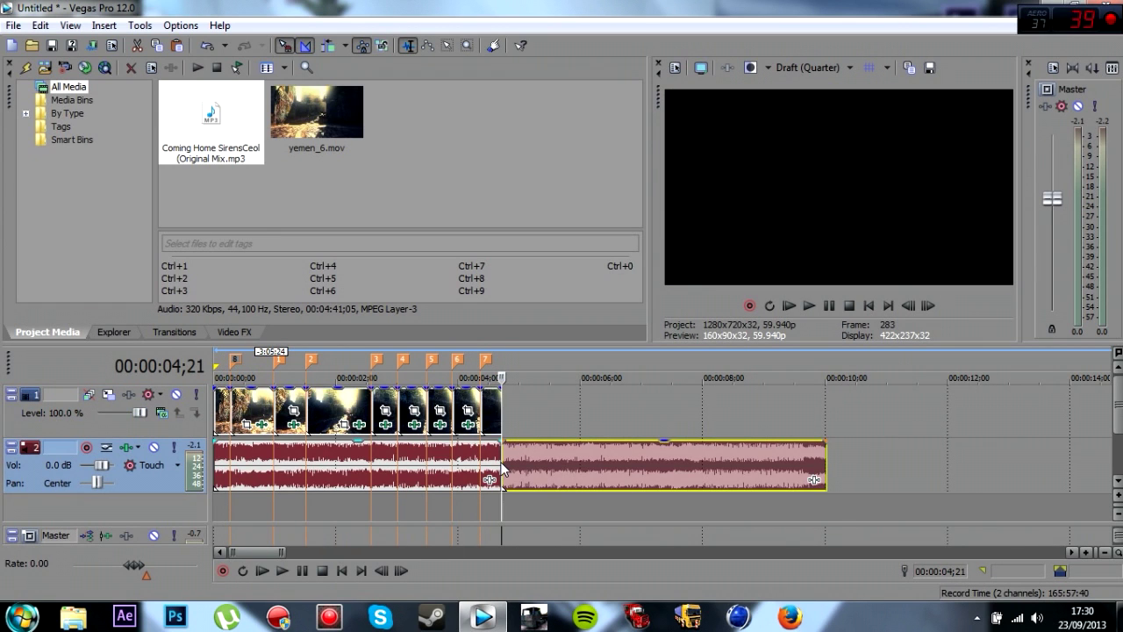
pyautogui.press('Delete')
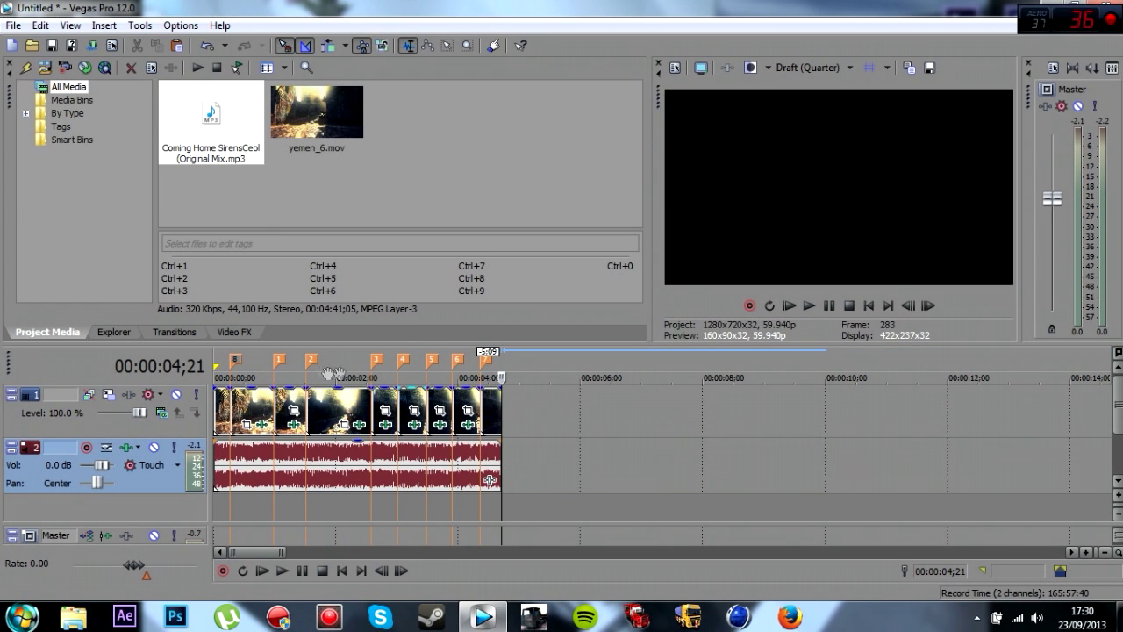
pyautogui.click(216, 373)
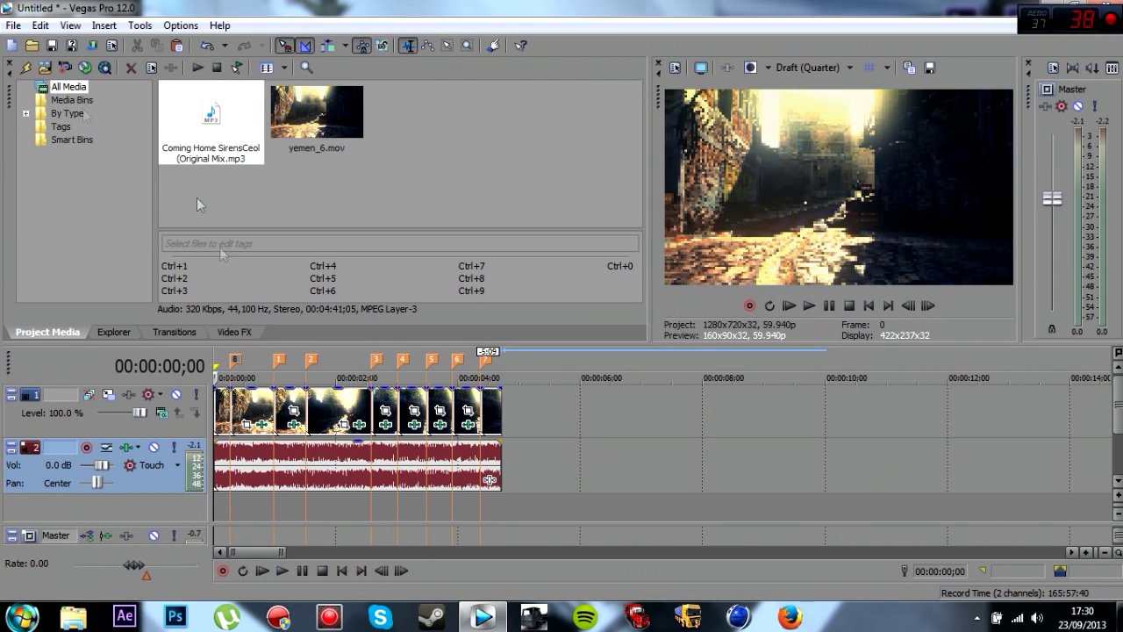
pyautogui.click(32, 67)
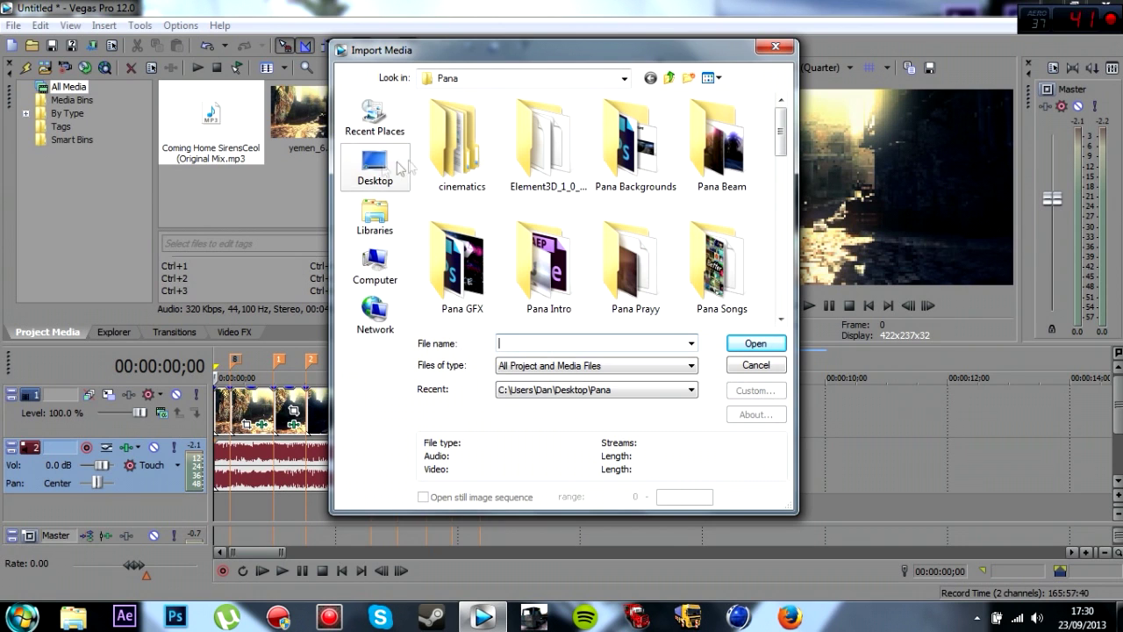
# Cancel the import and render the project as 'Screen flashes' (.m2t) to Documents.
pyautogui.click(758, 366)
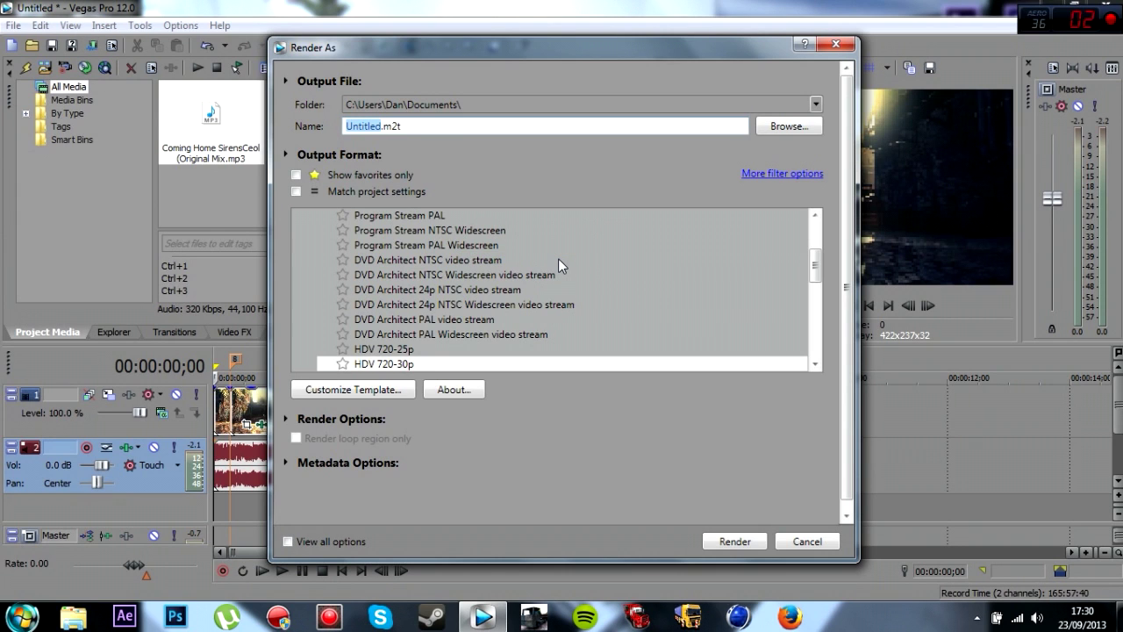
pyautogui.write('Screen flashes')
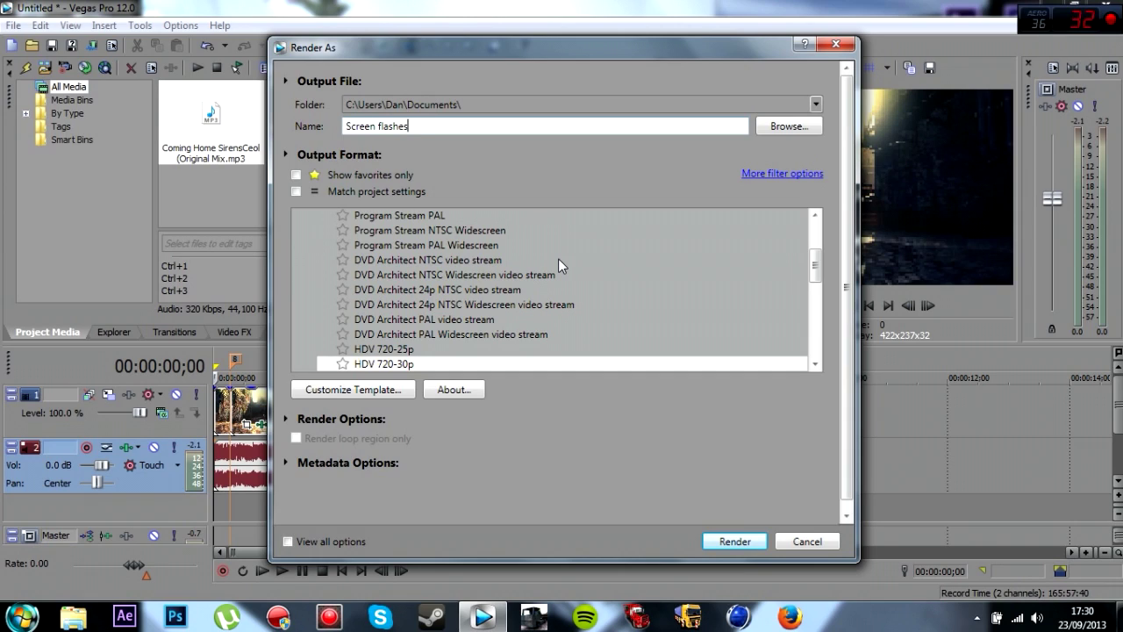
pyautogui.click(734, 541)
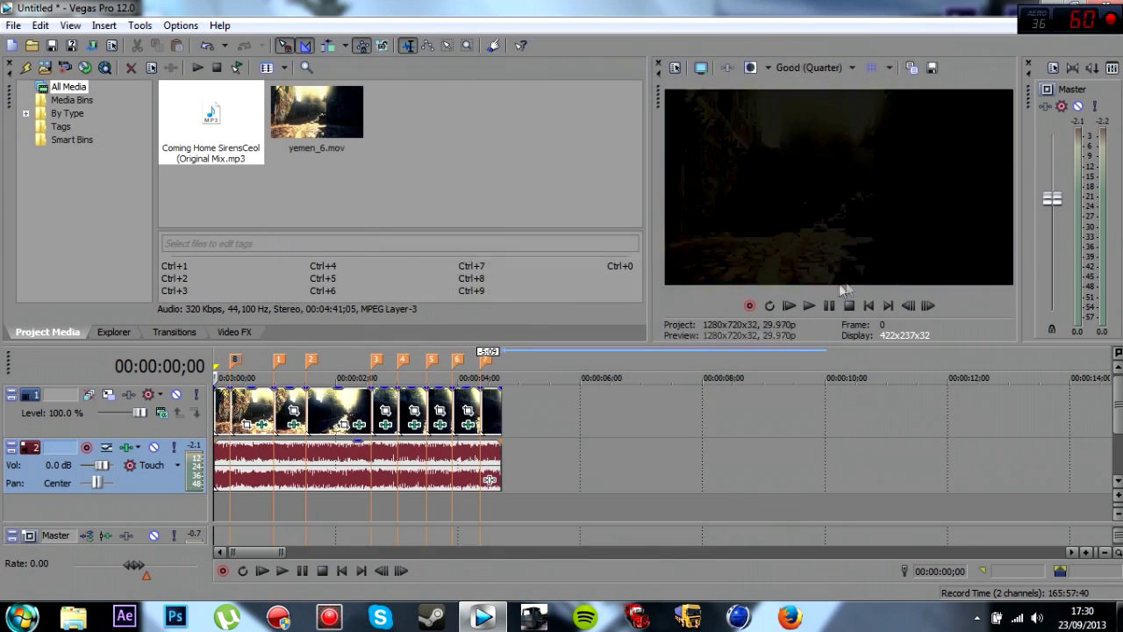
# Show the desktop while rendering and launch Firefox, ready to search on Google.
pyautogui.press('super+d')
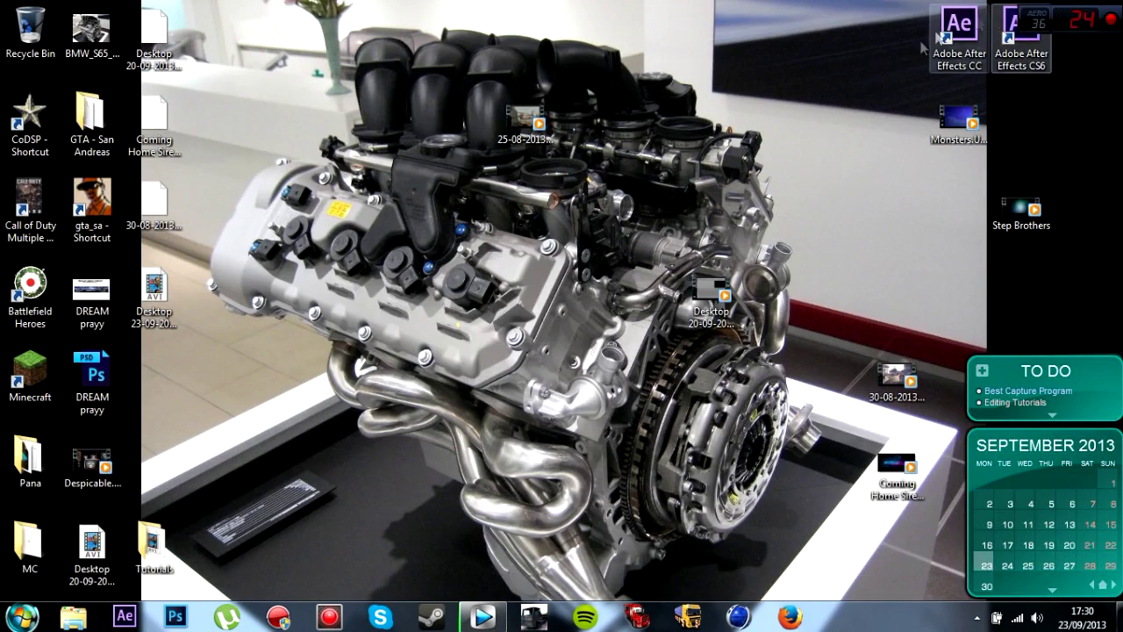
pyautogui.click(790, 617)
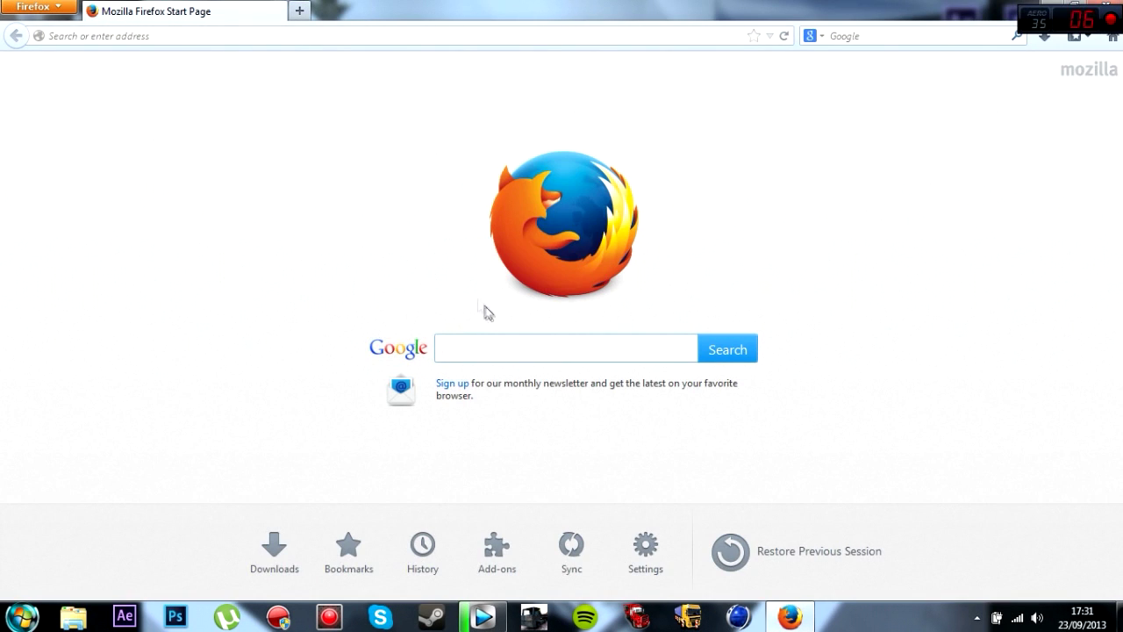
pyautogui.click(492, 359)
# Search Google for 'youtube' and go to YouTube.
pyautogui.write('youtube')
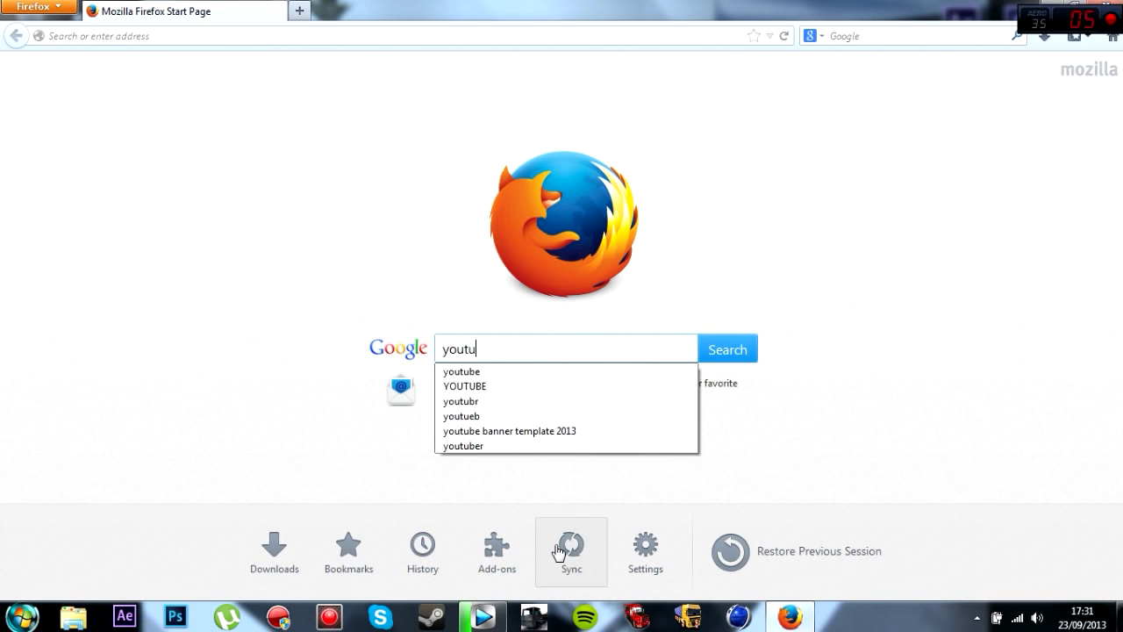
pyautogui.press('Return')
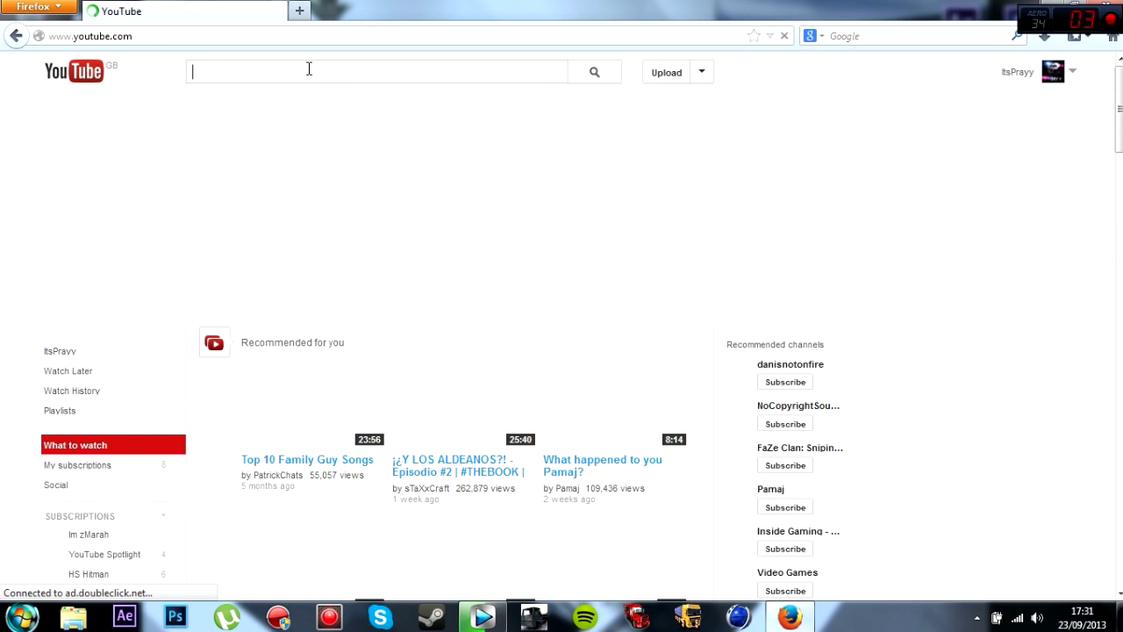
pyautogui.scroll(-4, 418, 80)
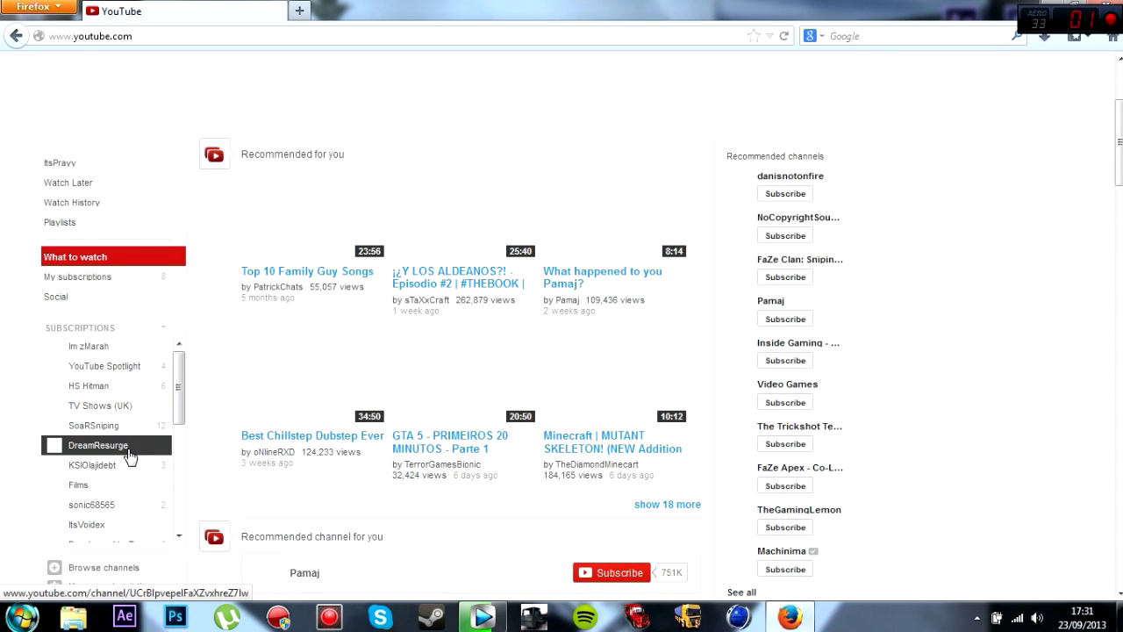
# Browse the DreamResurge channel page down to its recent uploads, then minimize Firefox.
pyautogui.click(130, 454)
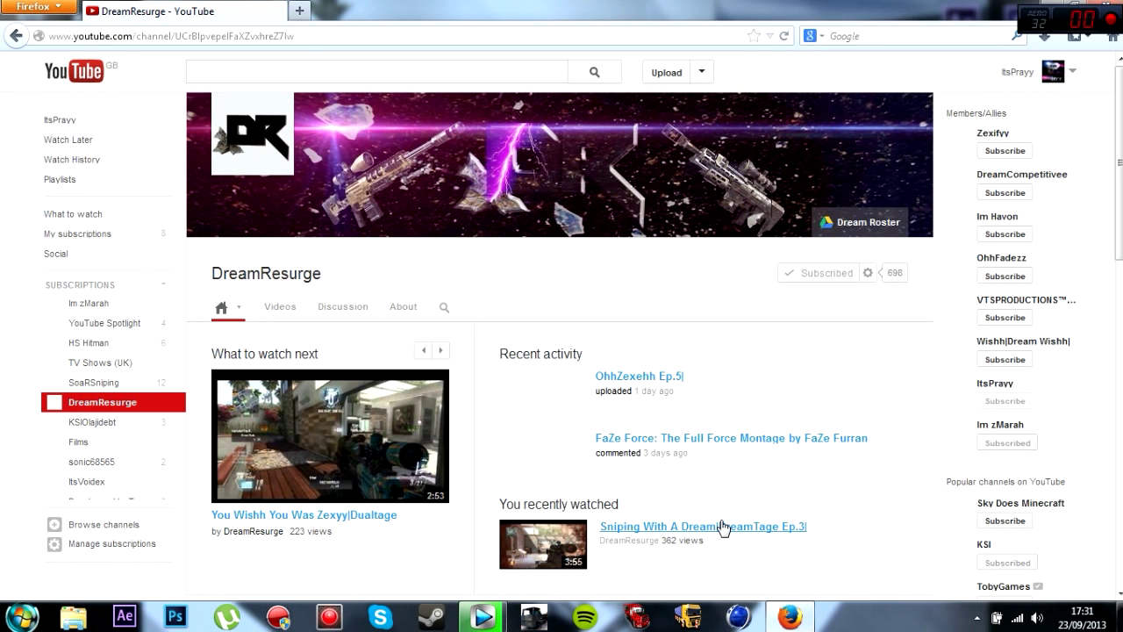
pyautogui.scroll(-2, 721, 526)
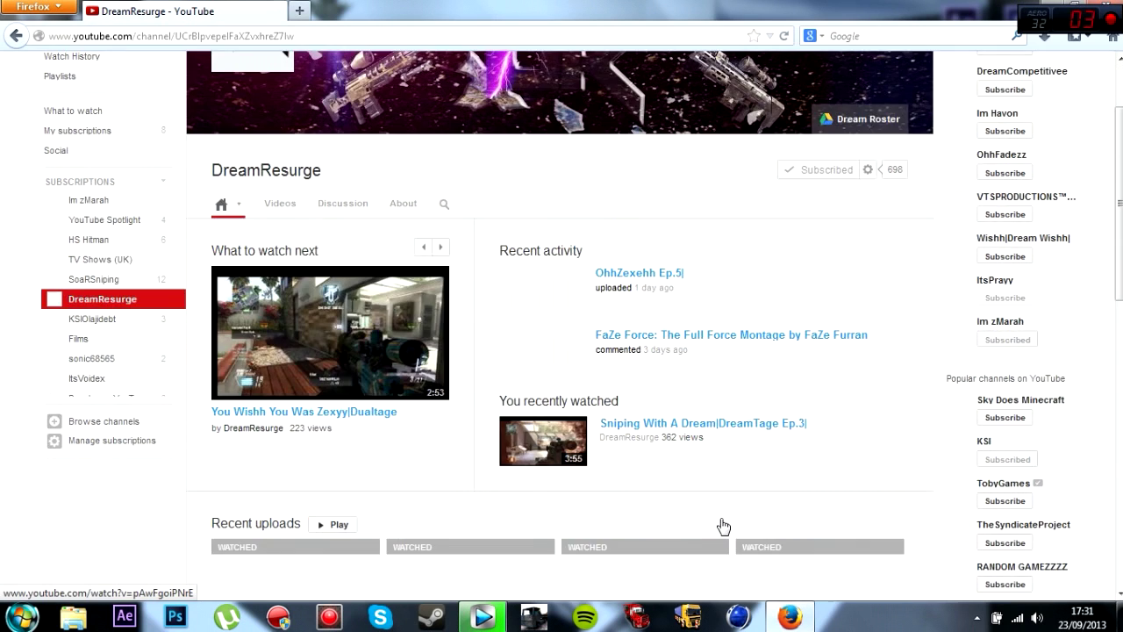
pyautogui.scroll(-3, 718, 502)
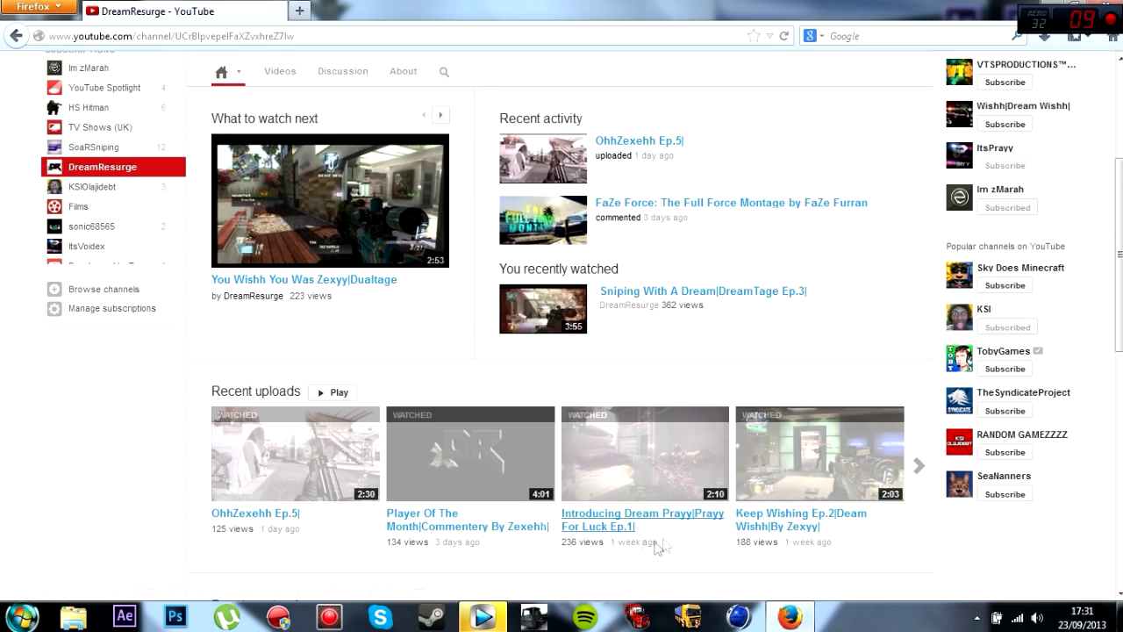
pyautogui.click(1059, 7)
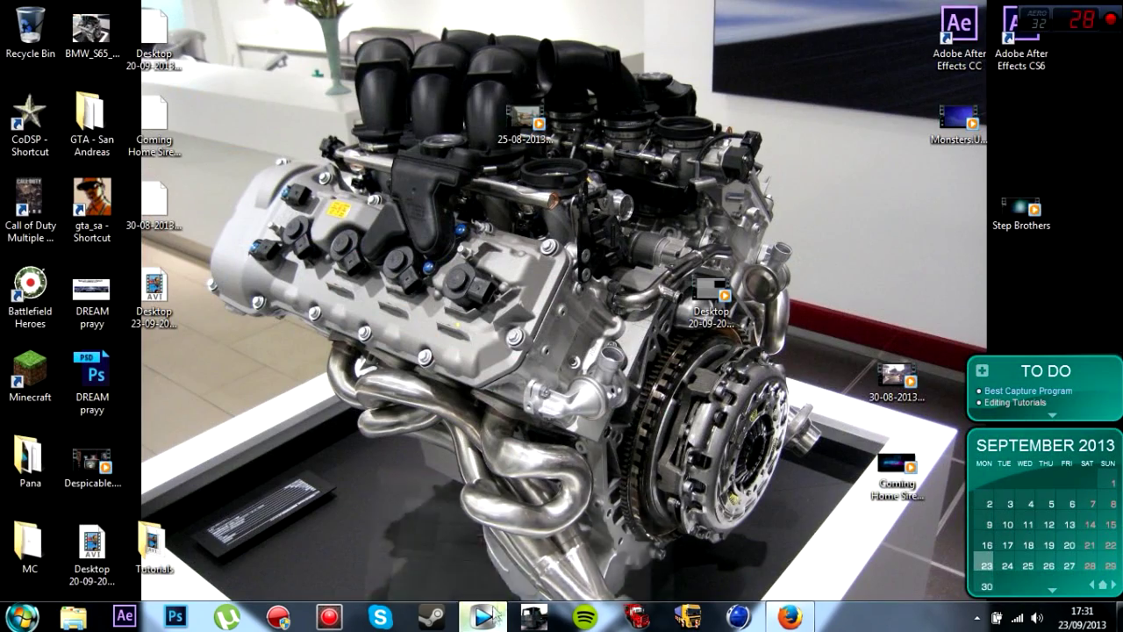
# Return to Vegas Pro and open the finished Screen flashes.m2t render in a media player.
pyautogui.click(482, 617)
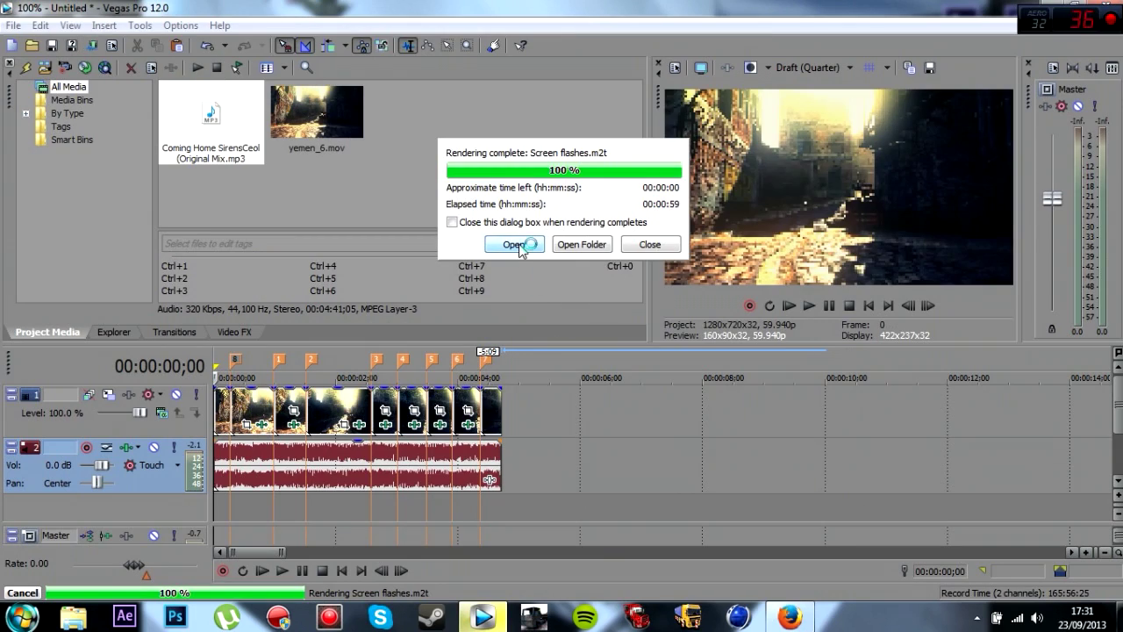
pyautogui.click(514, 244)
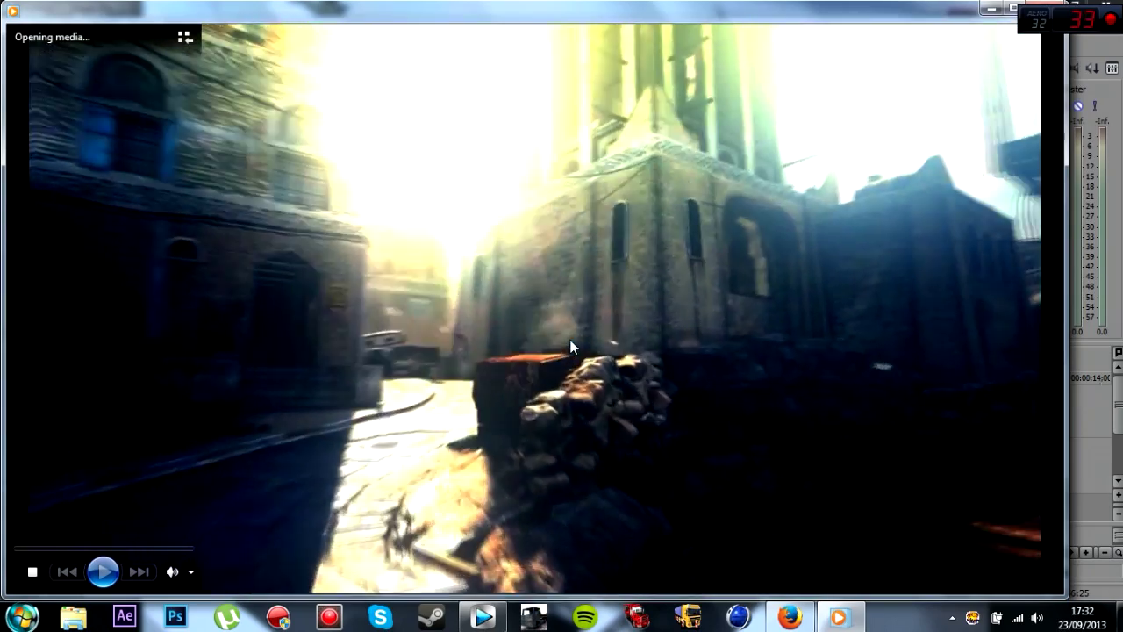
# Play the rendered Screen flashes video full screen, replaying it from the start.
pyautogui.doubleClick(565, 223)
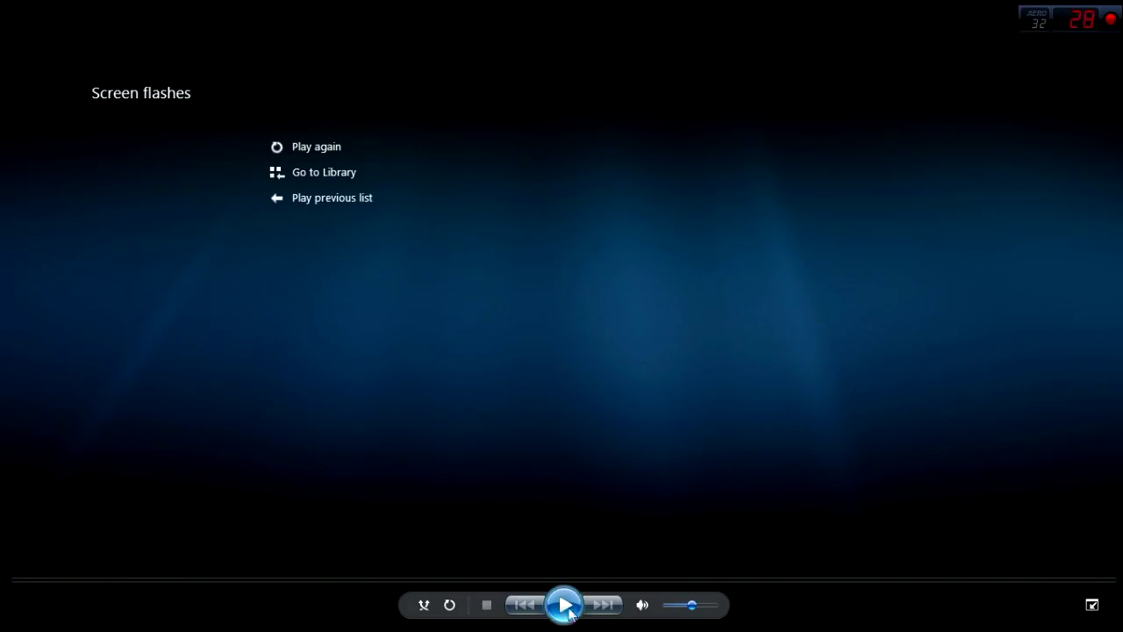
pyautogui.click(566, 607)
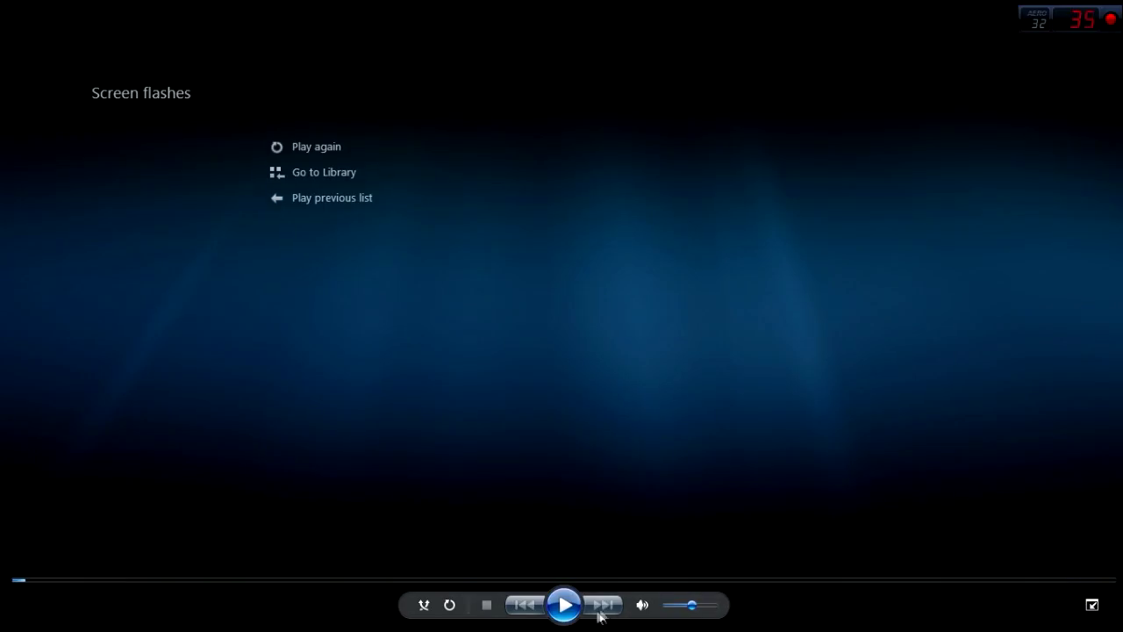
pyautogui.click(570, 603)
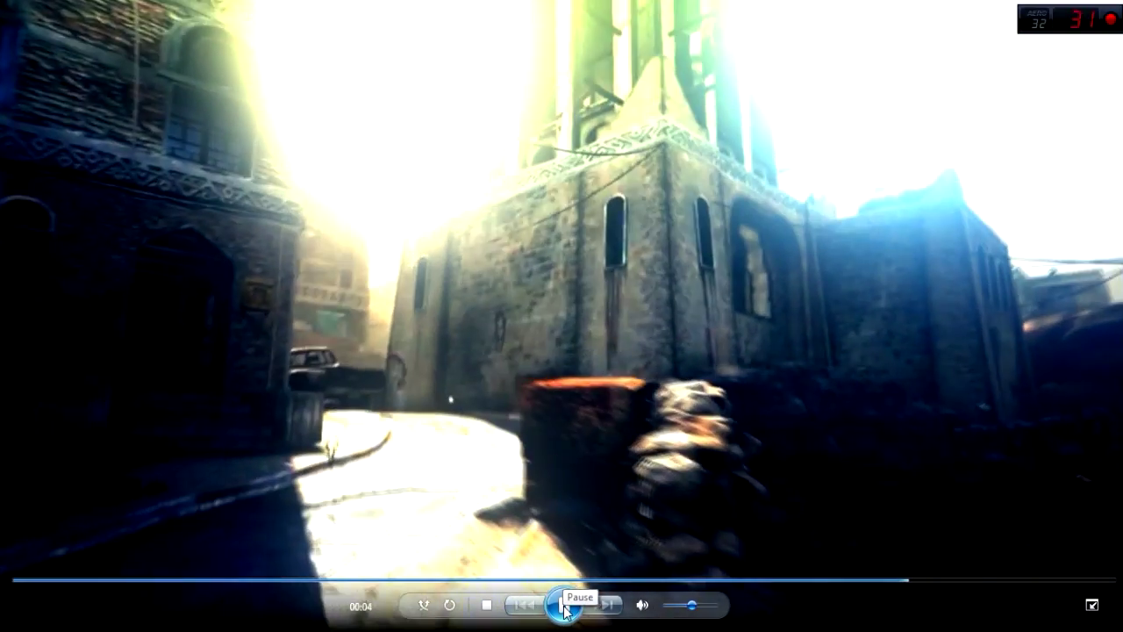
# Pause and stop playback, then exit full screen back to a windowed player.
pyautogui.click(556, 607)
pyautogui.click(485, 605)
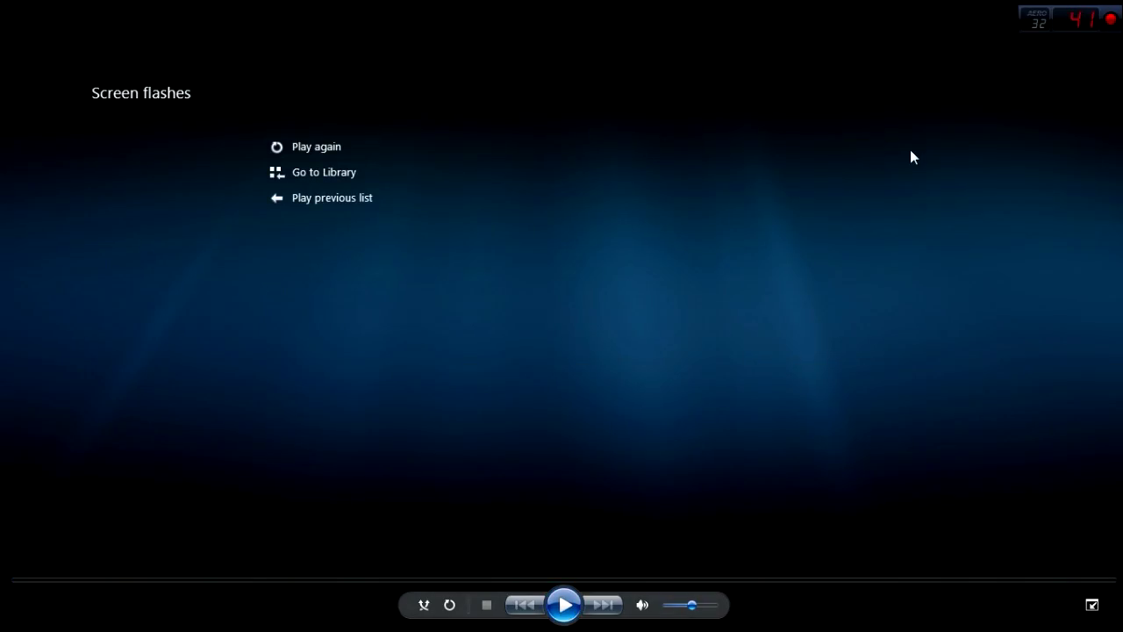
pyautogui.press('Escape')
pyautogui.doubleClick(931, 14)
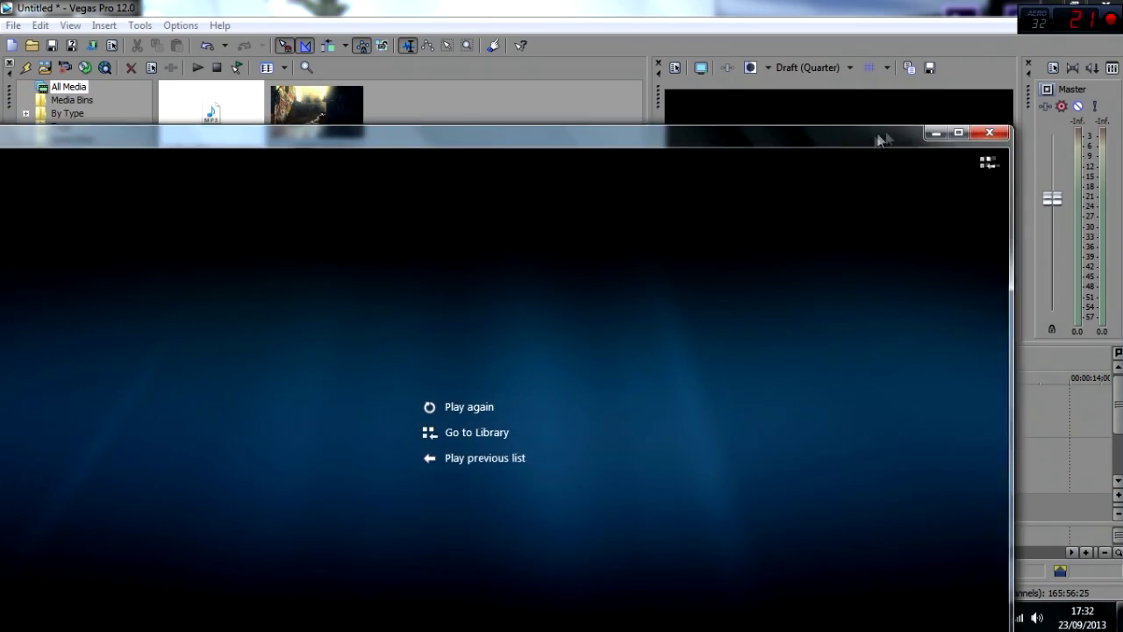
# Close Media Player and Vegas Pro without saving, then open the ACTION! recorder from the tray.
pyautogui.click(996, 123)
pyautogui.hotkey('alt', 'F4')
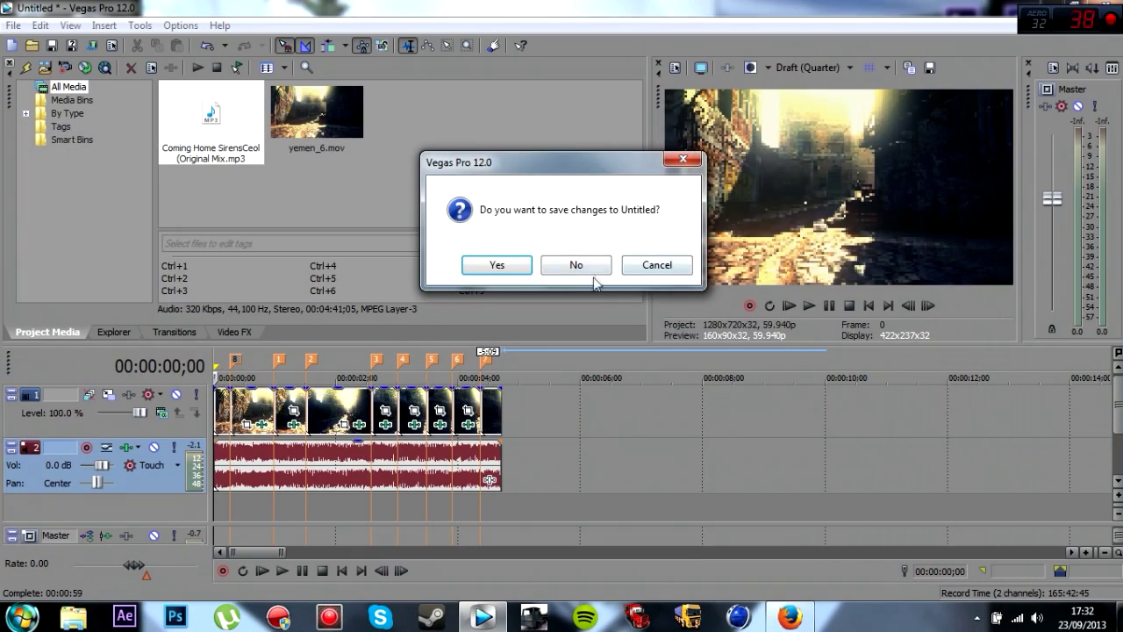
pyautogui.click(574, 263)
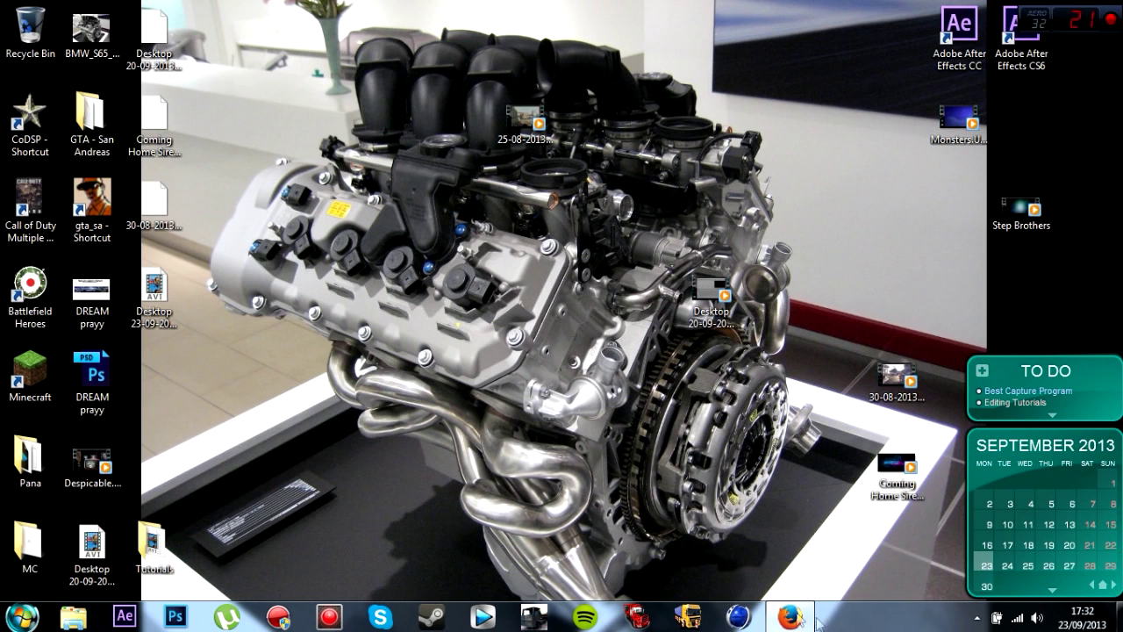
pyautogui.click(978, 616)
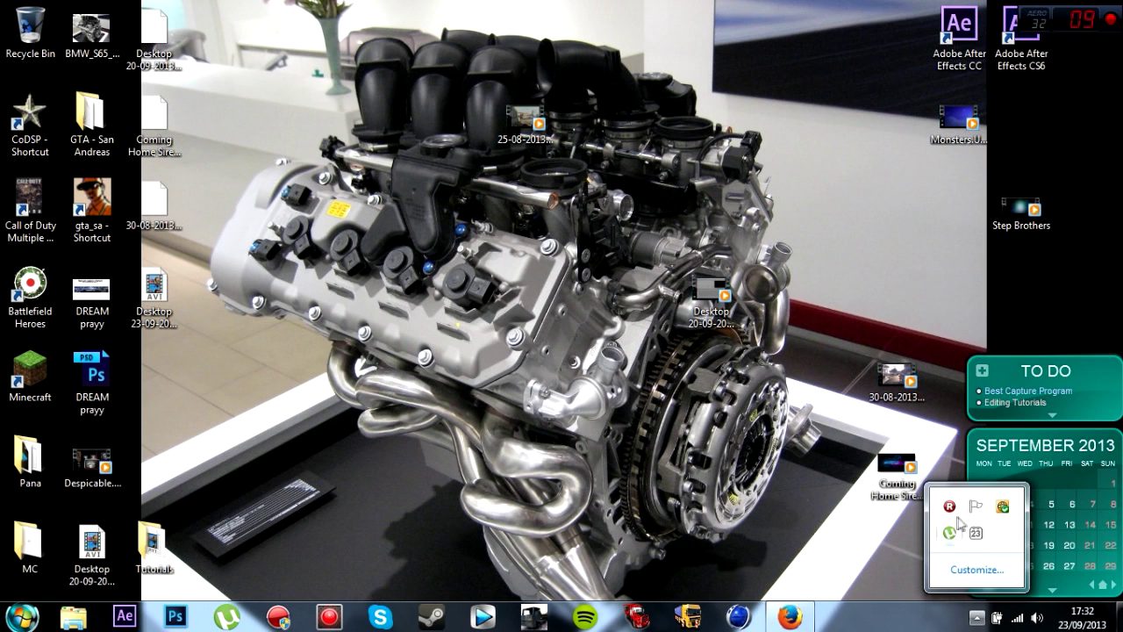
pyautogui.click(950, 506)
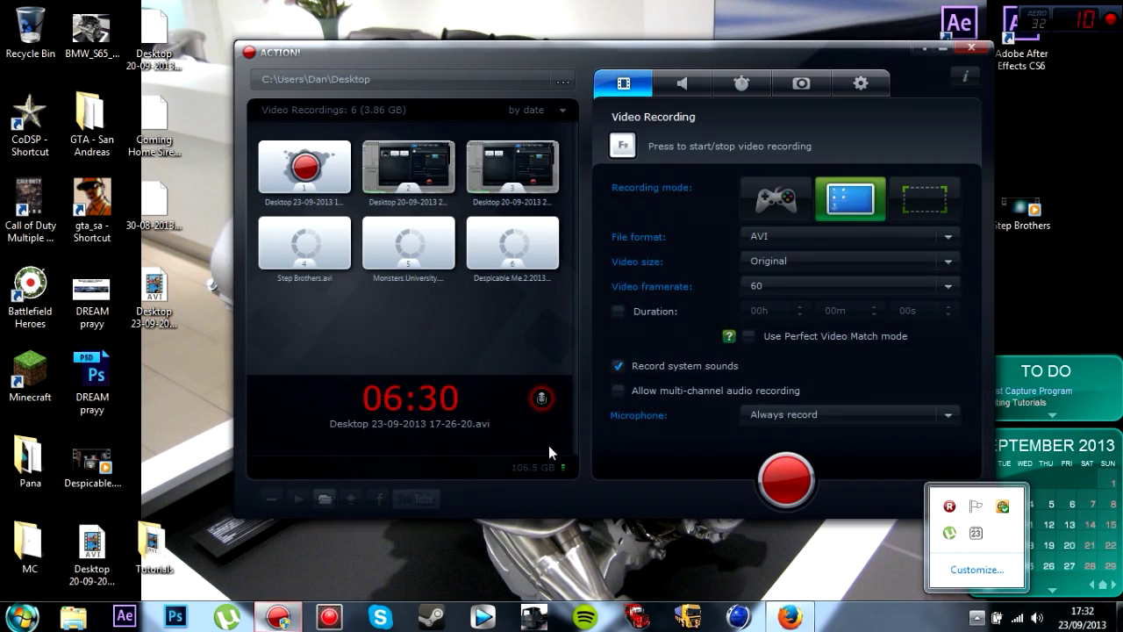